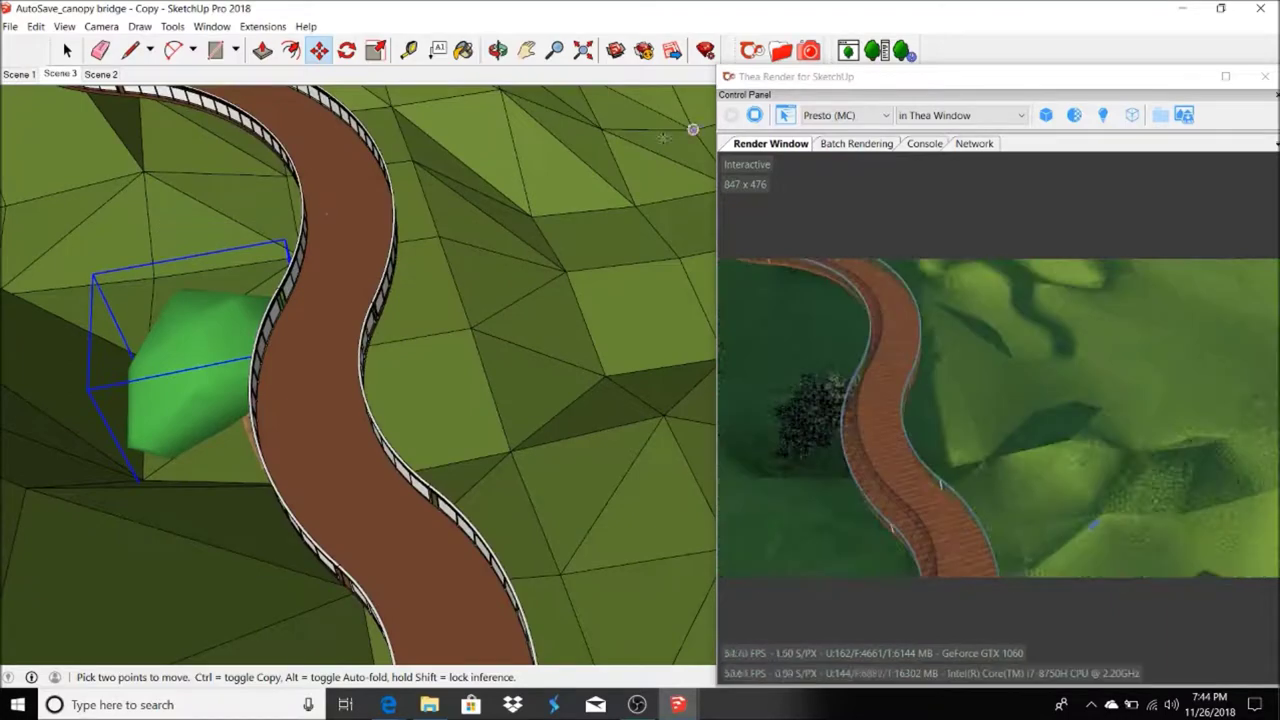
Copy the Turkish pine and paste three copies beside the winding bridge path
click(35, 26)
click(60, 97)
key(ctrl+v)
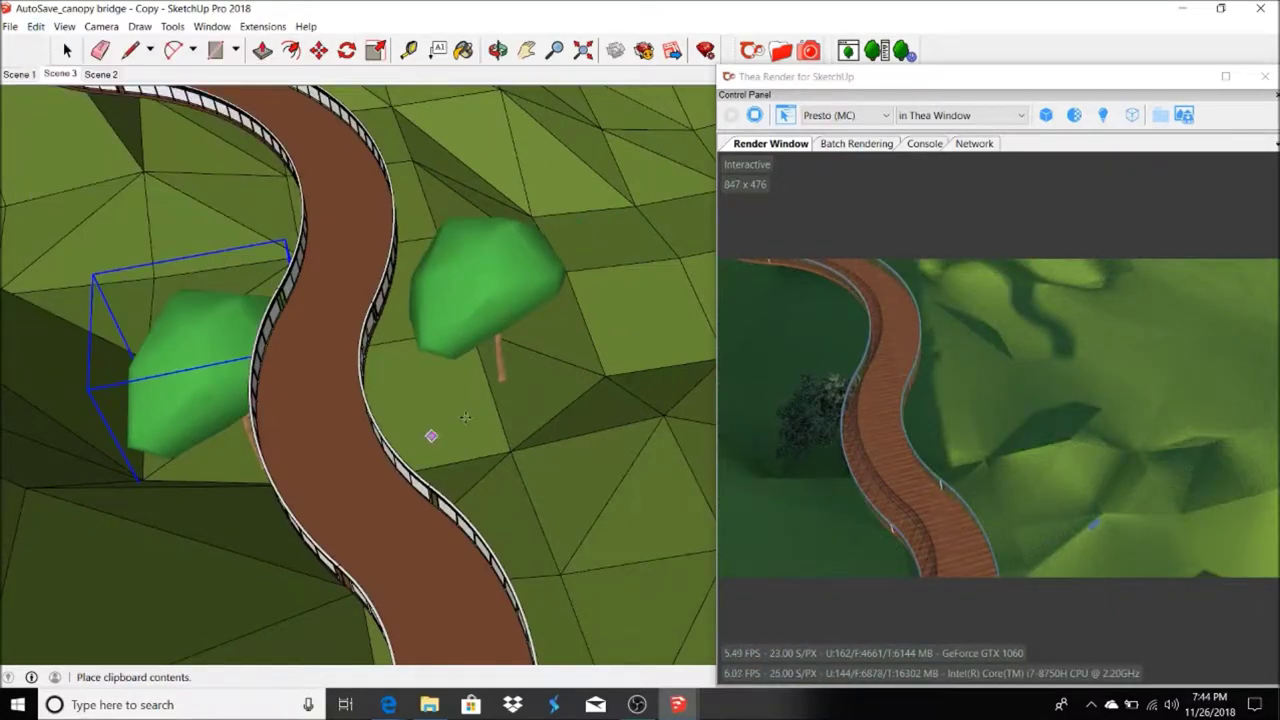
click(516, 530)
key(q)
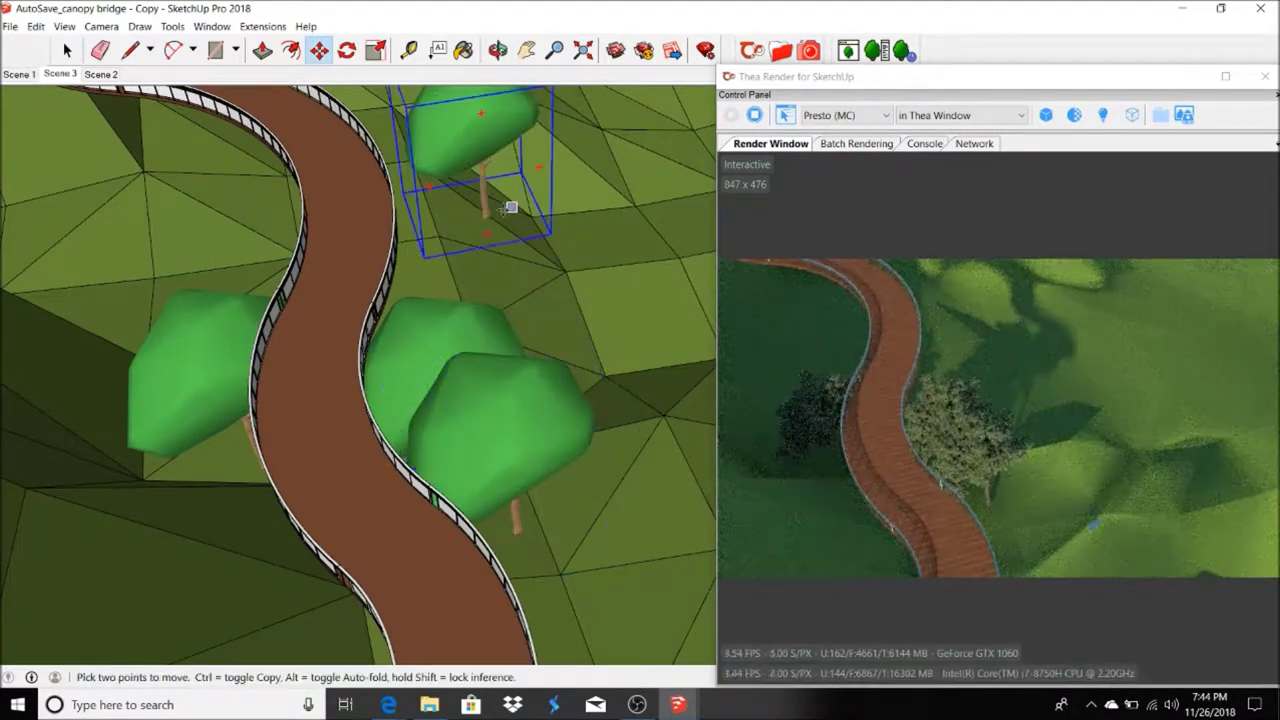
key(ctrl+v)
click(238, 541)
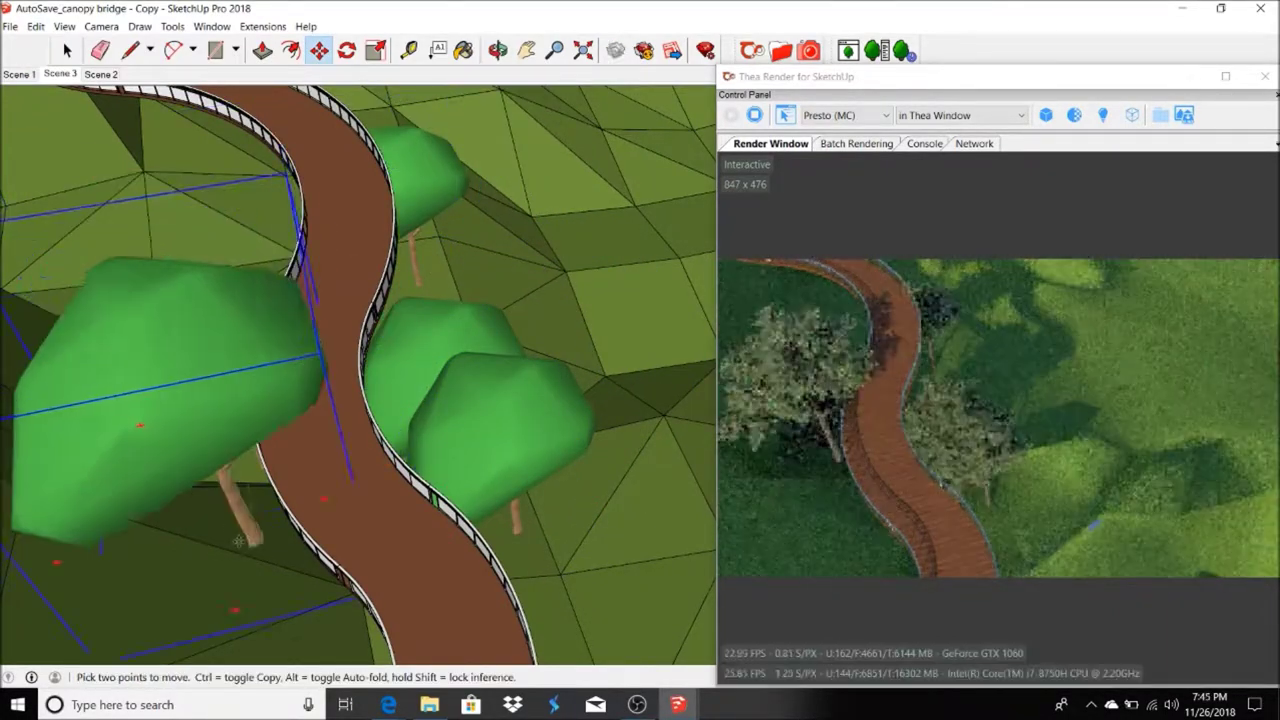
click(238, 541)
click(470, 302)
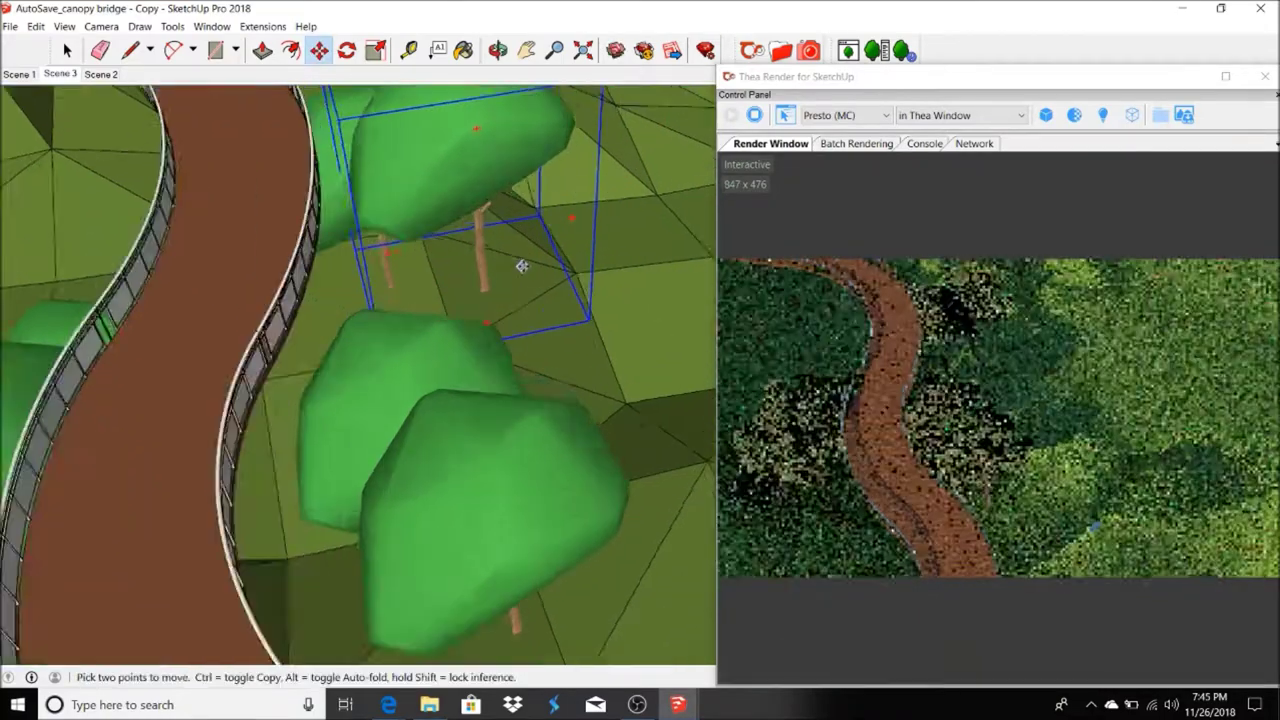
Orbit down to ground level among the trees and zoom out to check their placement
middle_drag(470, 302, 277, 168)
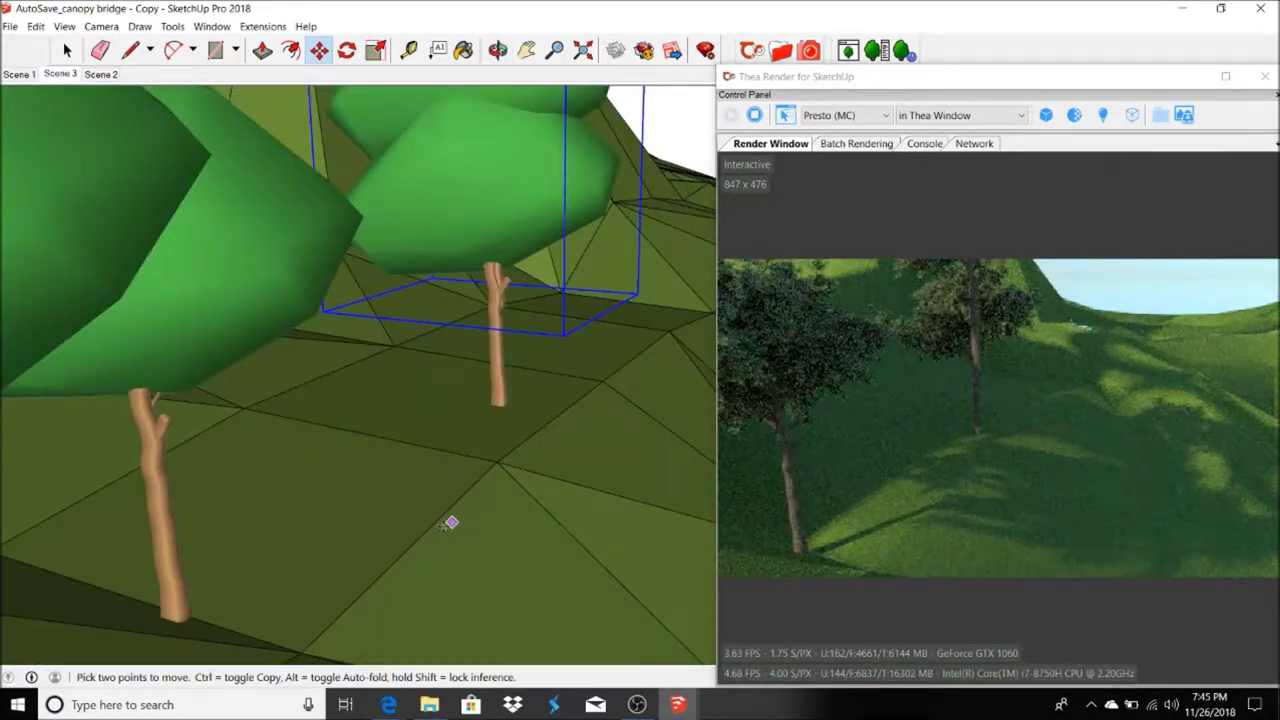
scroll(465, 500, down, 2)
scroll(483, 474, down, 2)
scroll(417, 446, down, 2)
scroll(463, 430, down, 2)
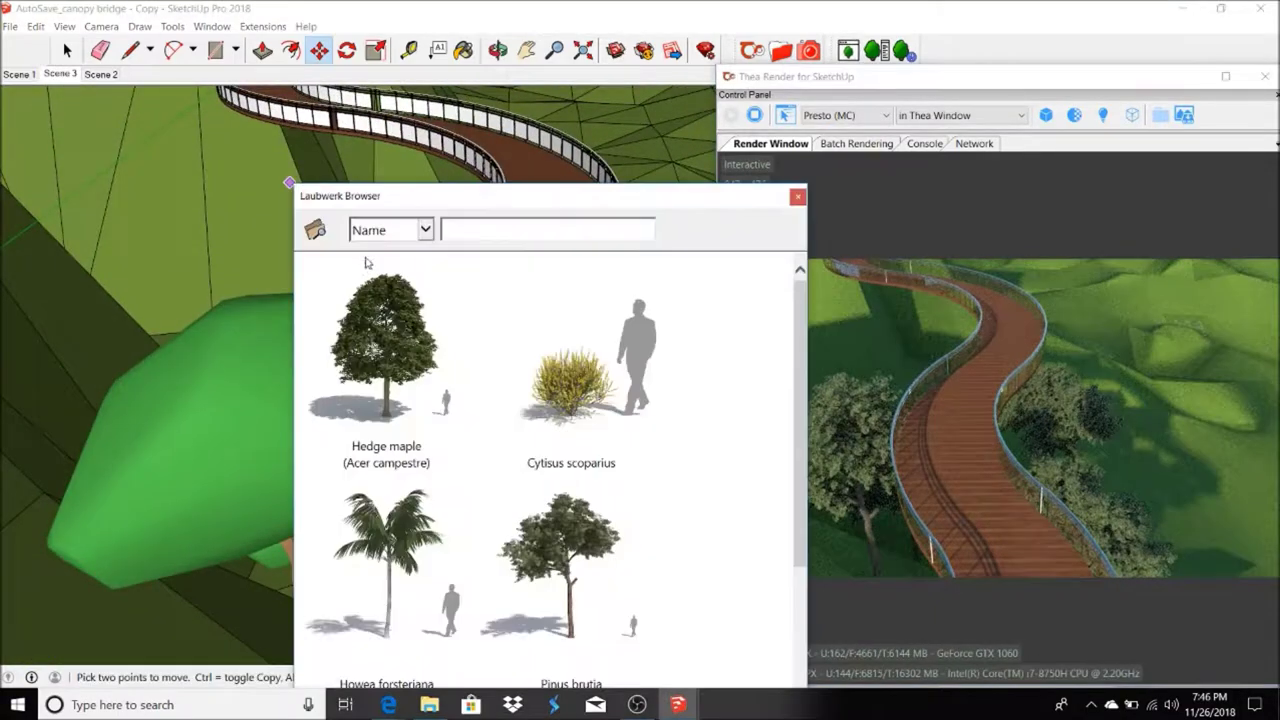
Close the Laubwerk Browser and drop a pasted tree copy beside the bridge's left railing
click(620, 521)
key(space)
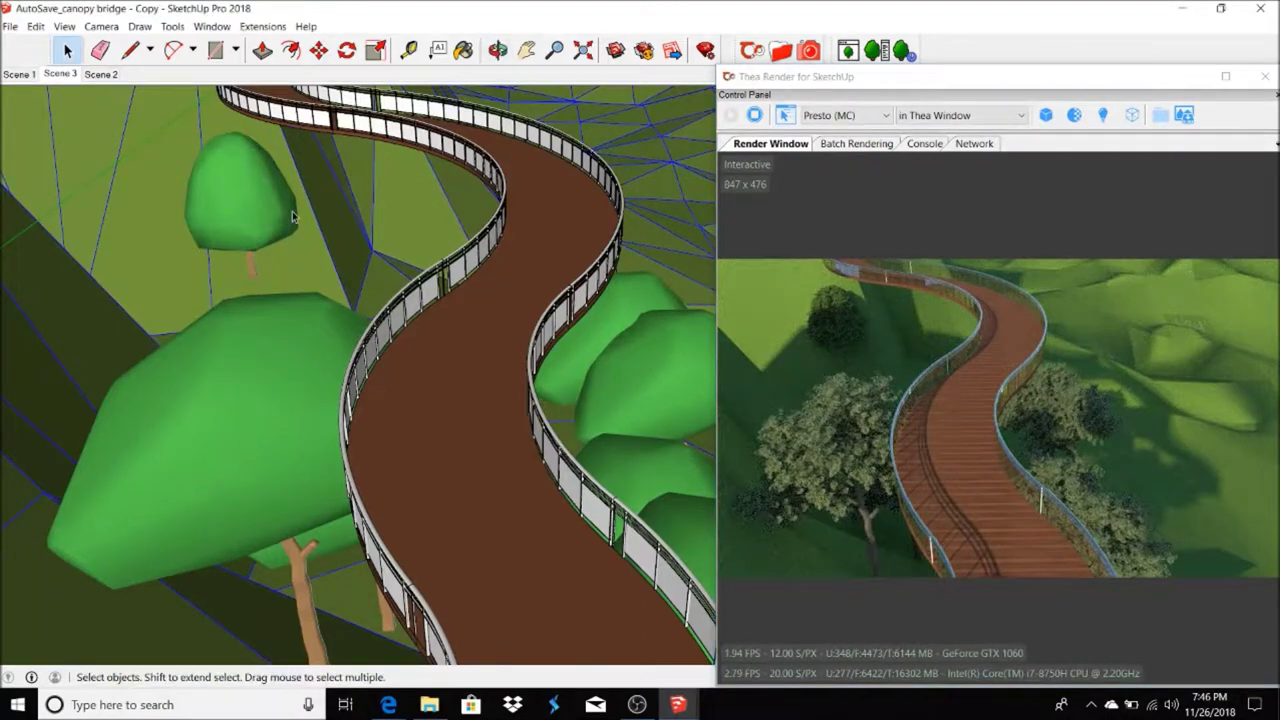
middle_drag(293, 217, 397, 366)
click(385, 395)
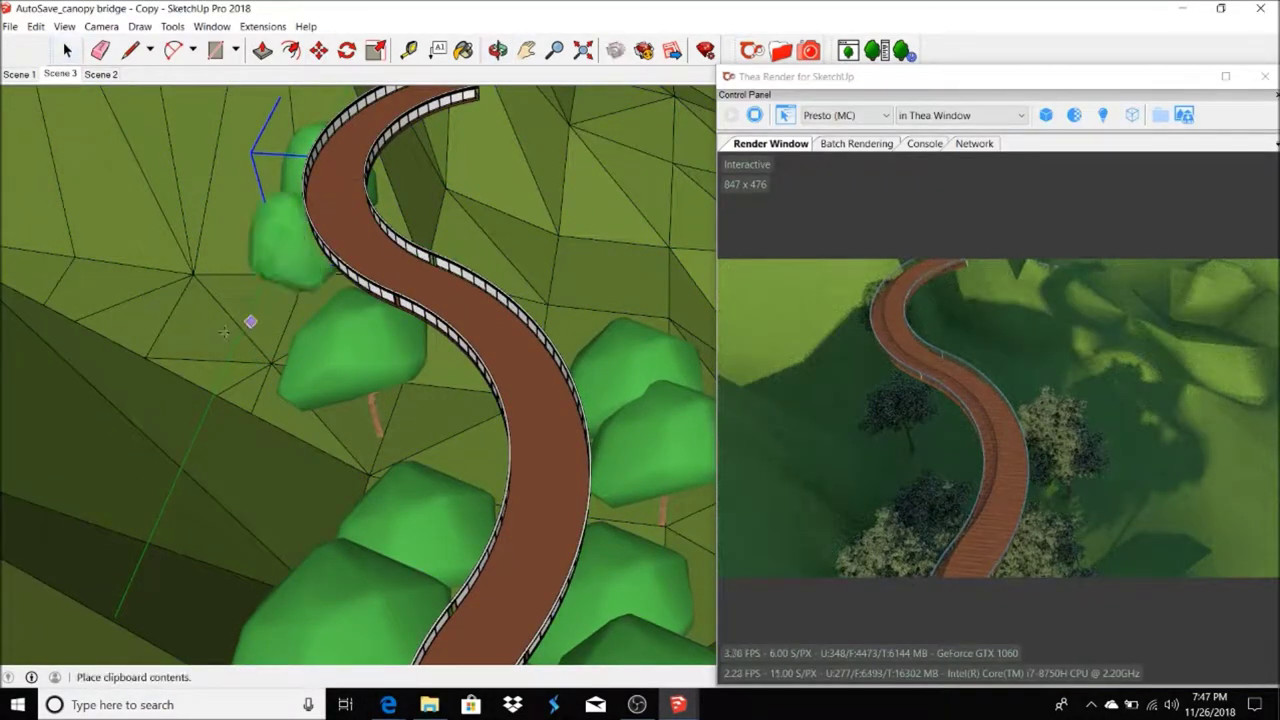
From the Scene 3 view, place two more pasted tree copies beside the deck
click(64, 78)
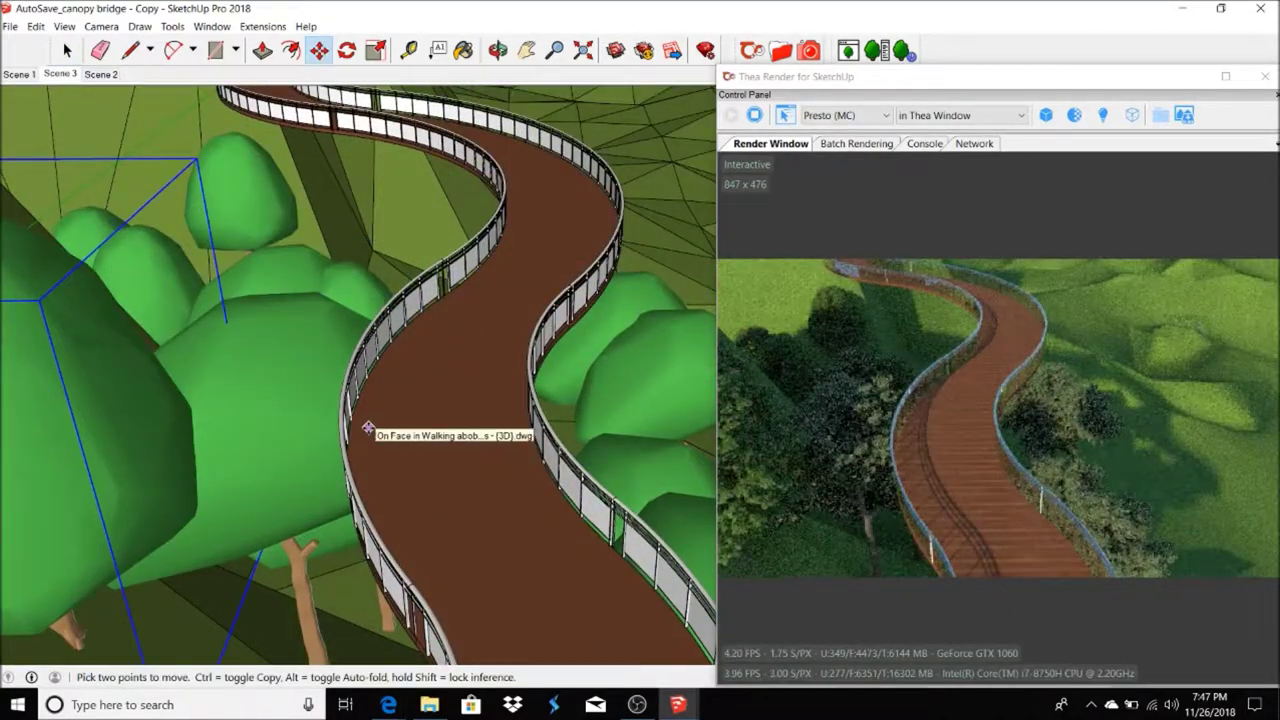
click(220, 652)
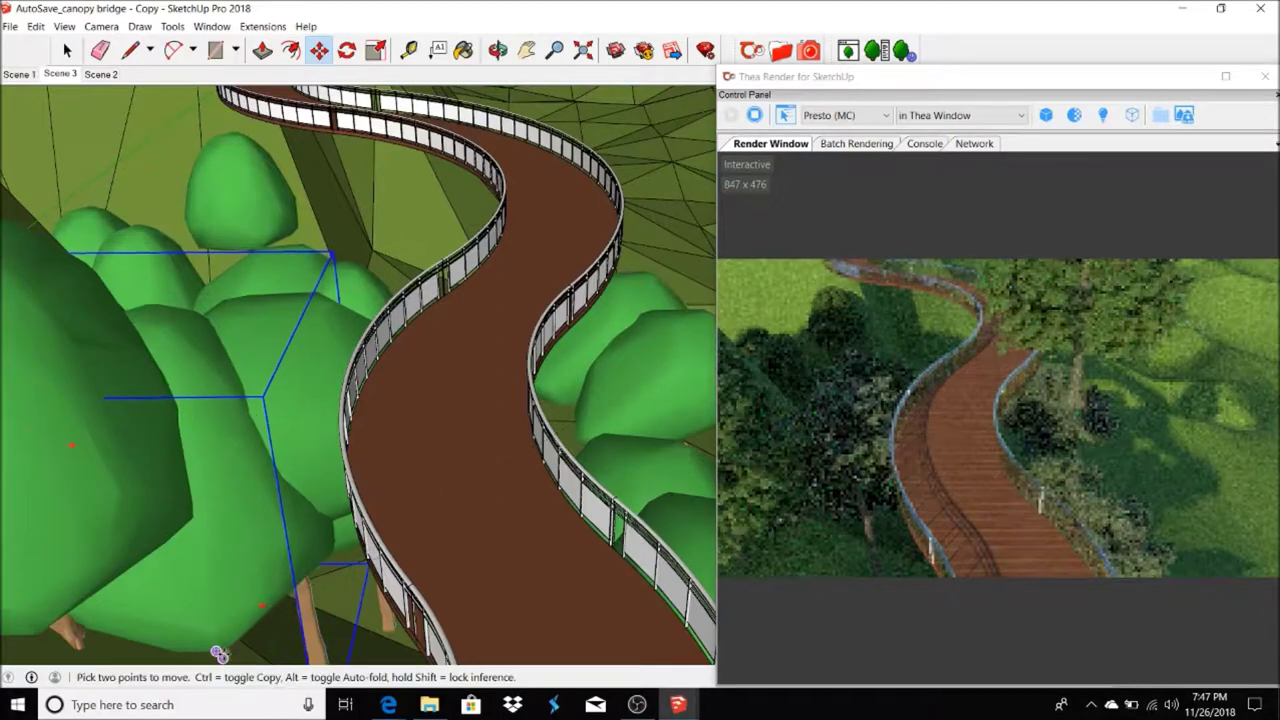
key(ctrl+v)
scroll(604, 191, down, 5)
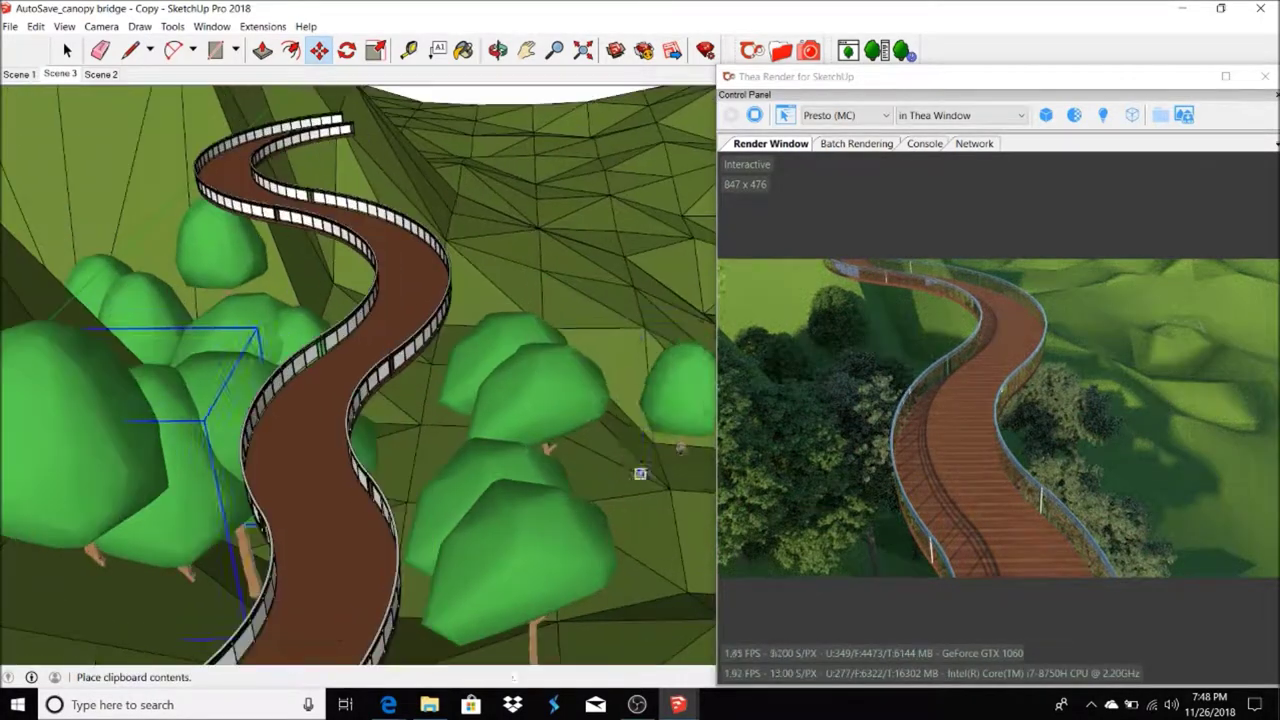
click(675, 465)
click(67, 50)
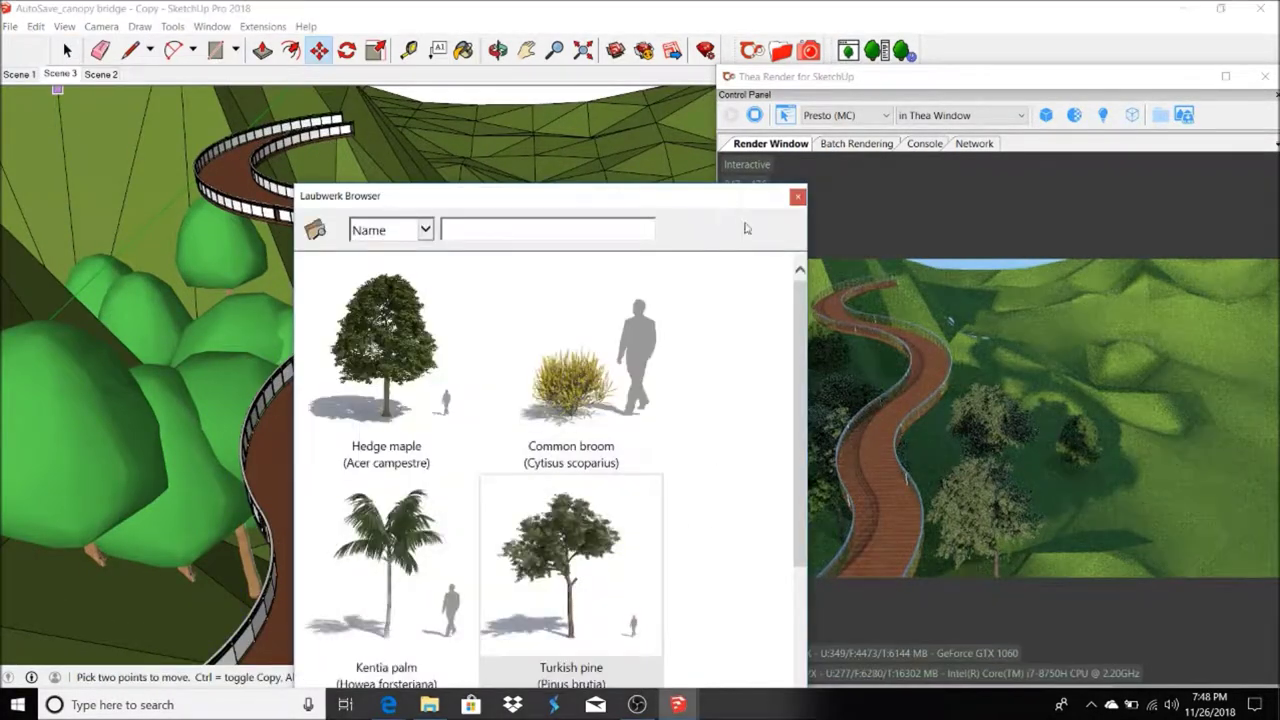
Pick Common broom and move a pasted tree onto the slope beside the bridge
click(662, 460)
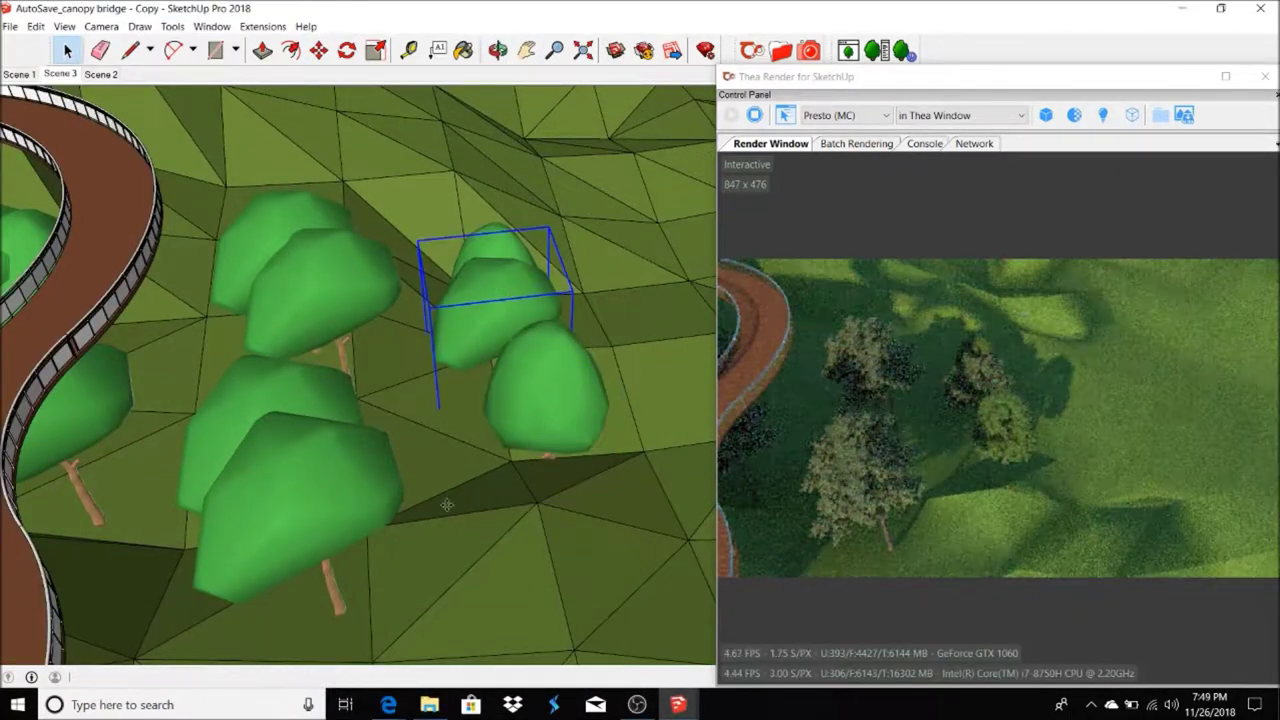
key(m)
click(369, 455)
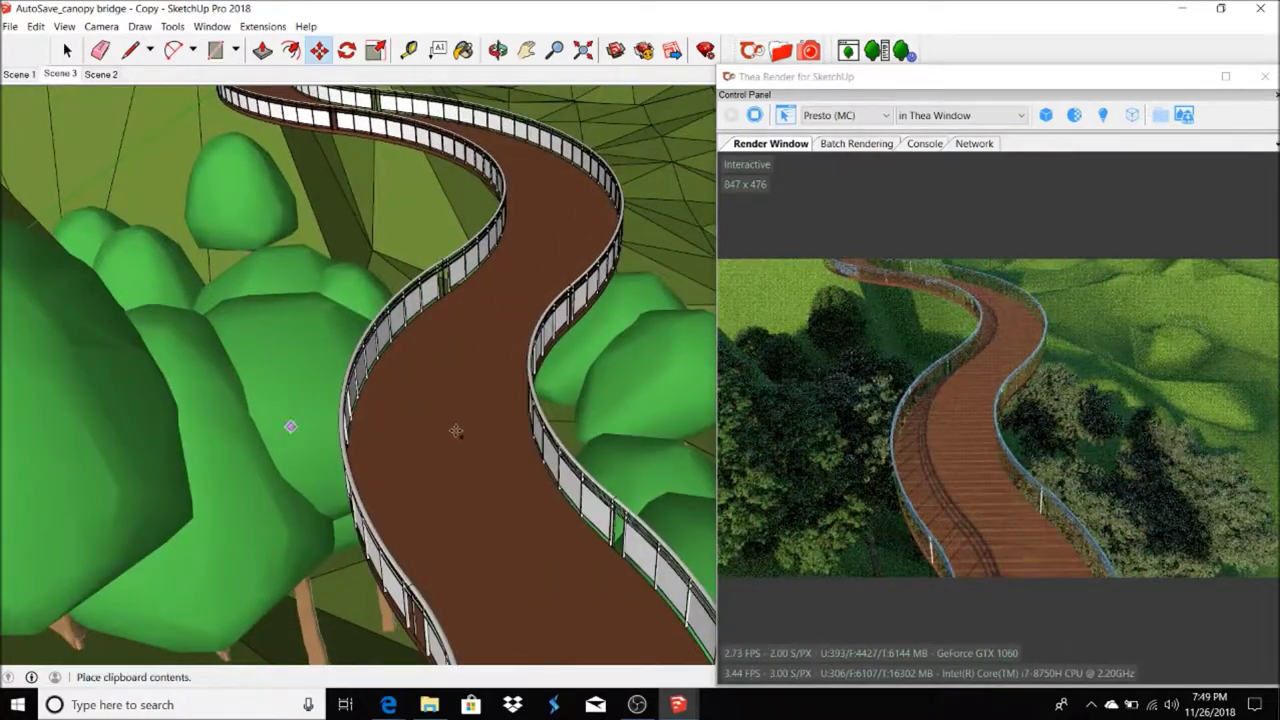
click(441, 434)
Add another pasted tree to the cluster right of the bridge, checking it under the canopy
scroll(437, 434, up, 5)
scroll(437, 434, up, 3)
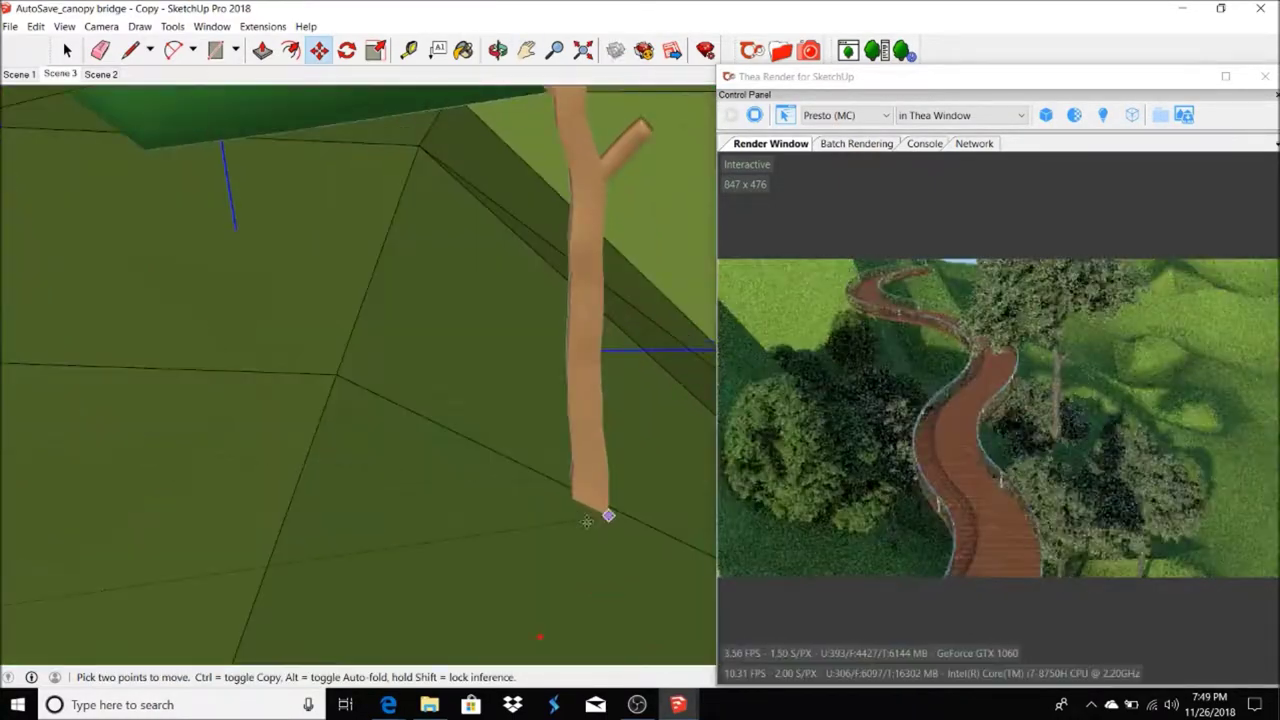
middle_drag(437, 434, 507, 260)
scroll(507, 260, down, 5)
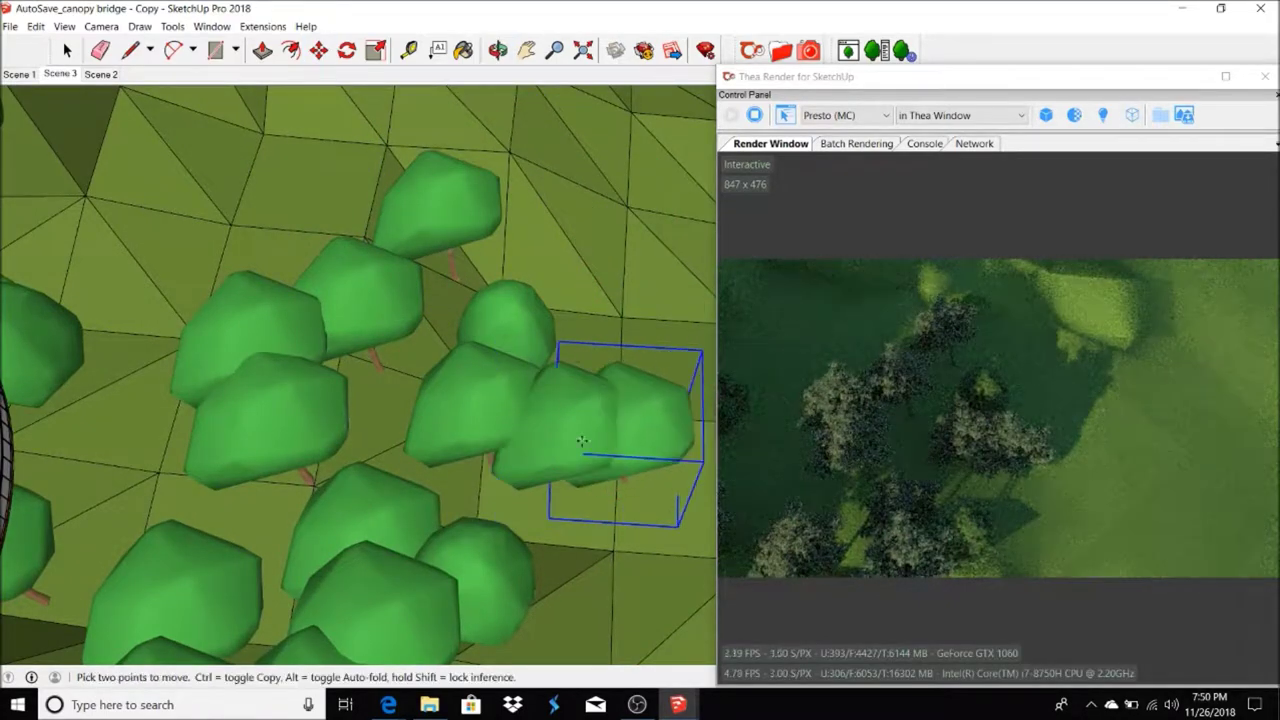
click(613, 561)
scroll(340, 222, down, 5)
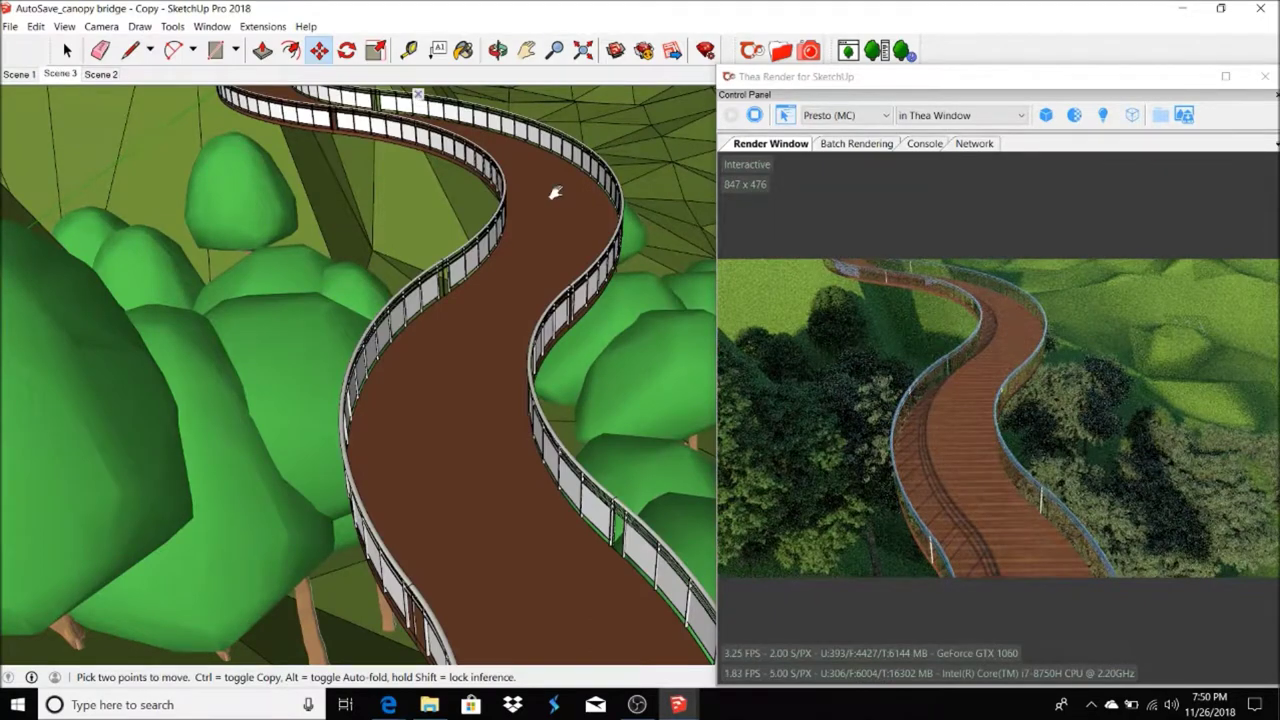
middle_drag(555, 193, 471, 297)
scroll(344, 408, down, 3)
key(space)
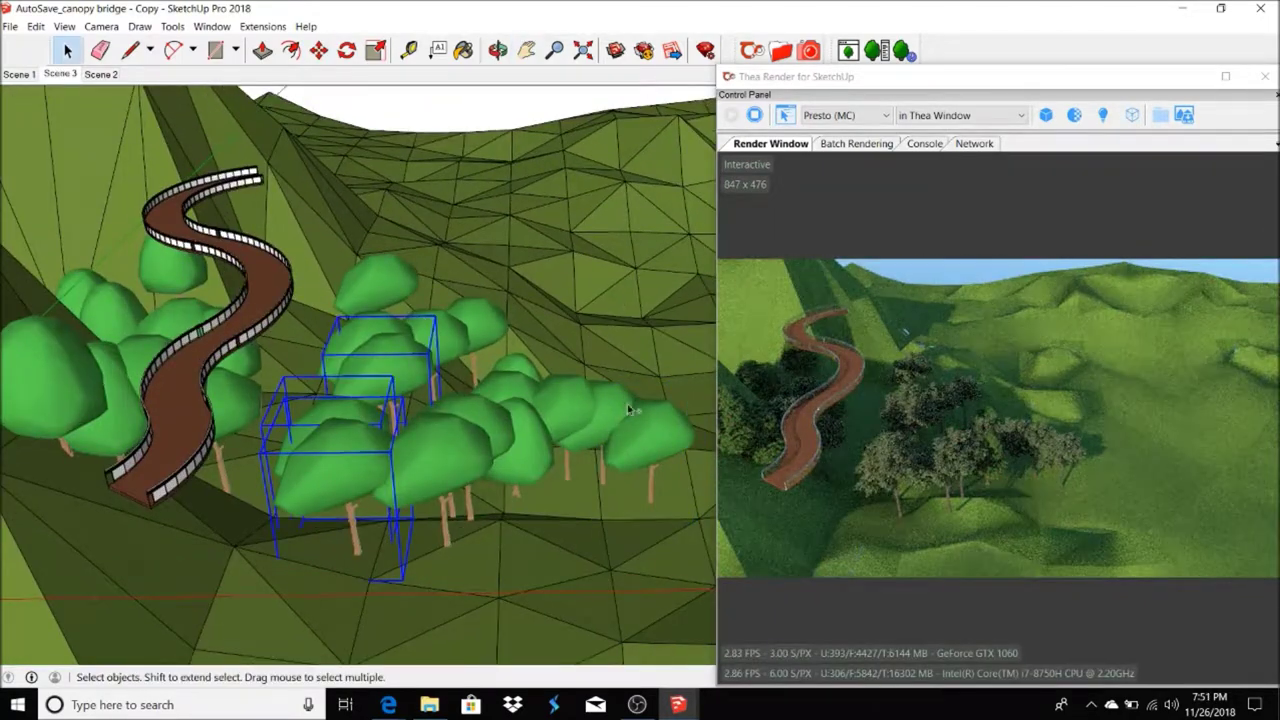
Make the selected trees a group and paste one copy at the lower left
right_click(397, 349)
click(430, 500)
click(35, 26)
click(77, 114)
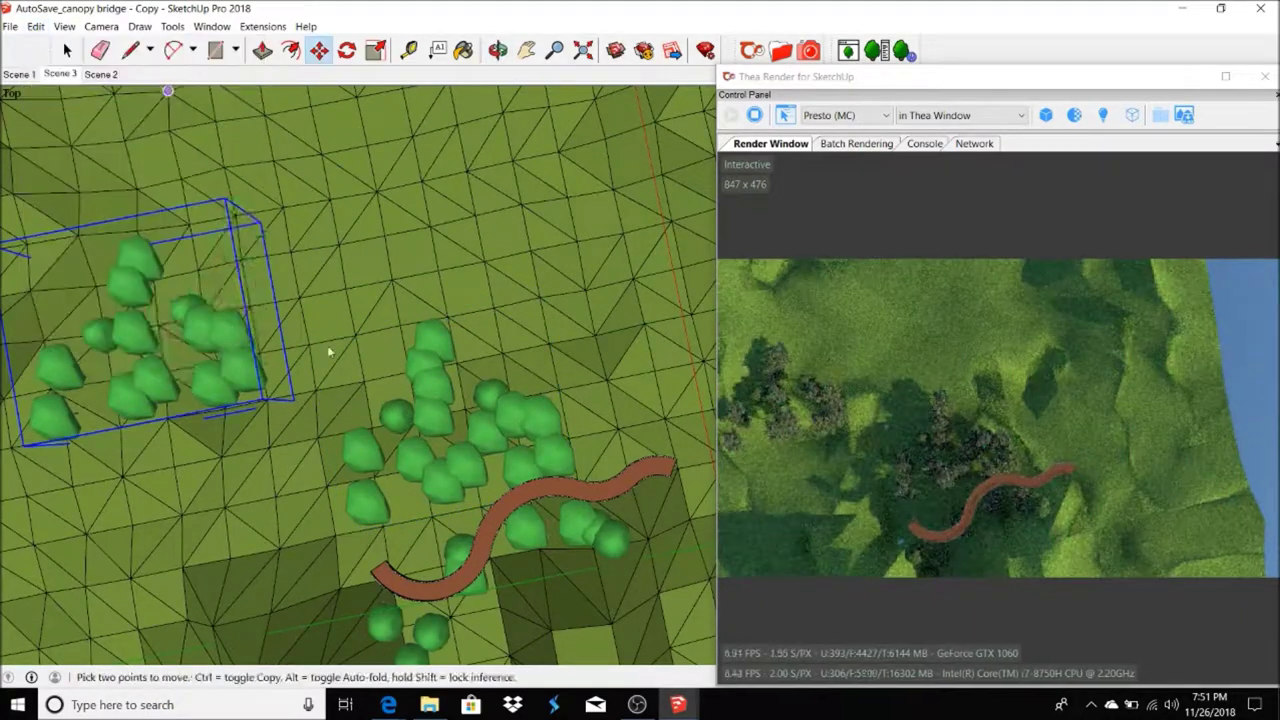
click(340, 541)
Paste another tree-group copy onto the hillside behind the bridge, viewed from Scene 3
click(35, 26)
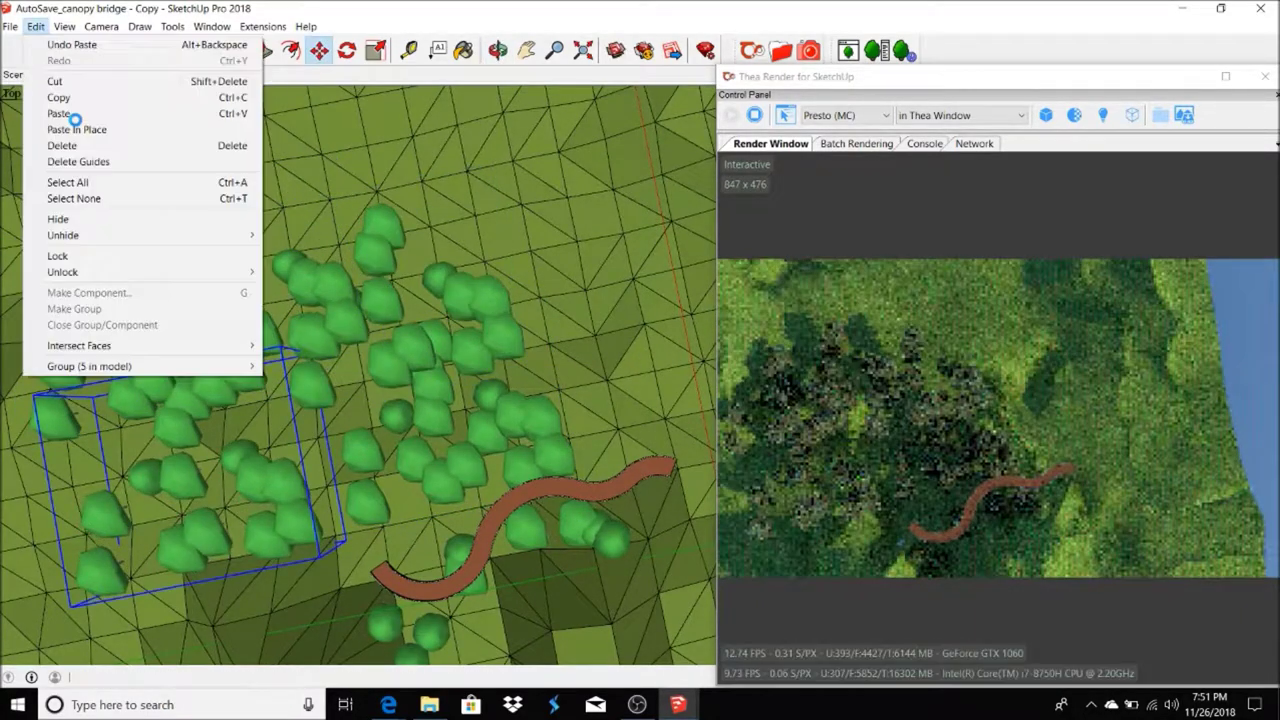
click(59, 114)
click(60, 74)
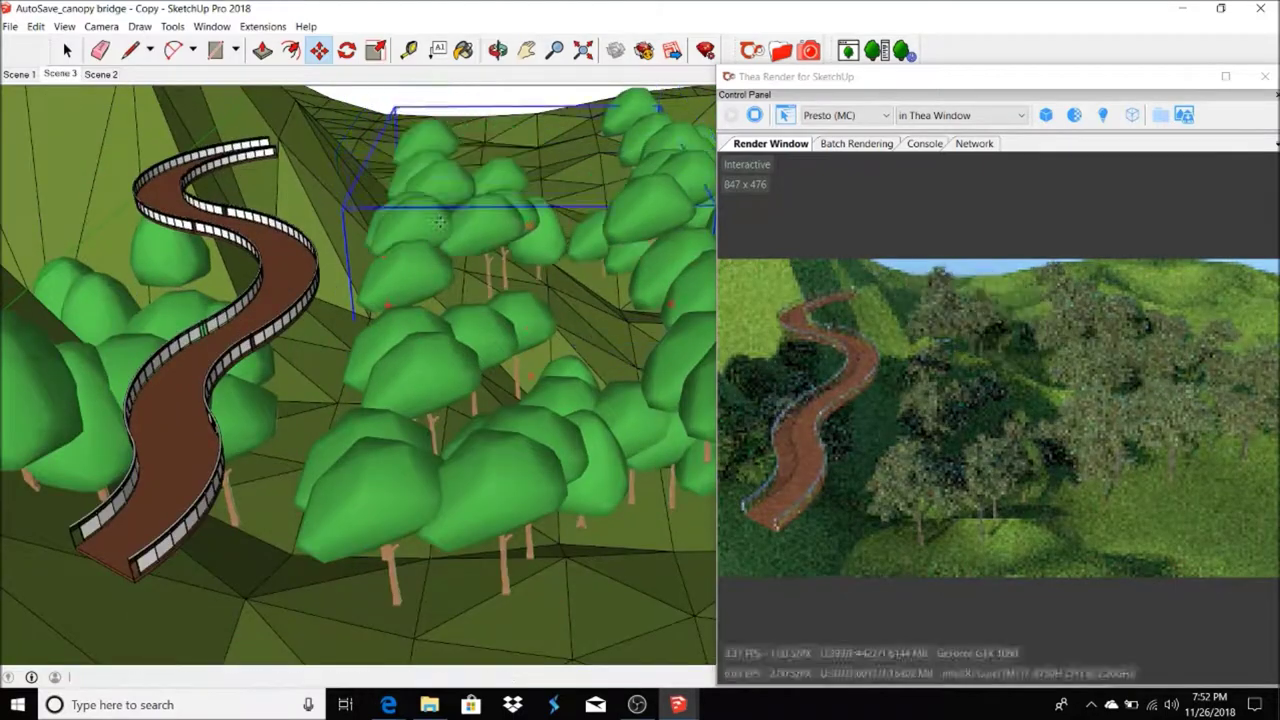
middle_drag(421, 141, 610, 327)
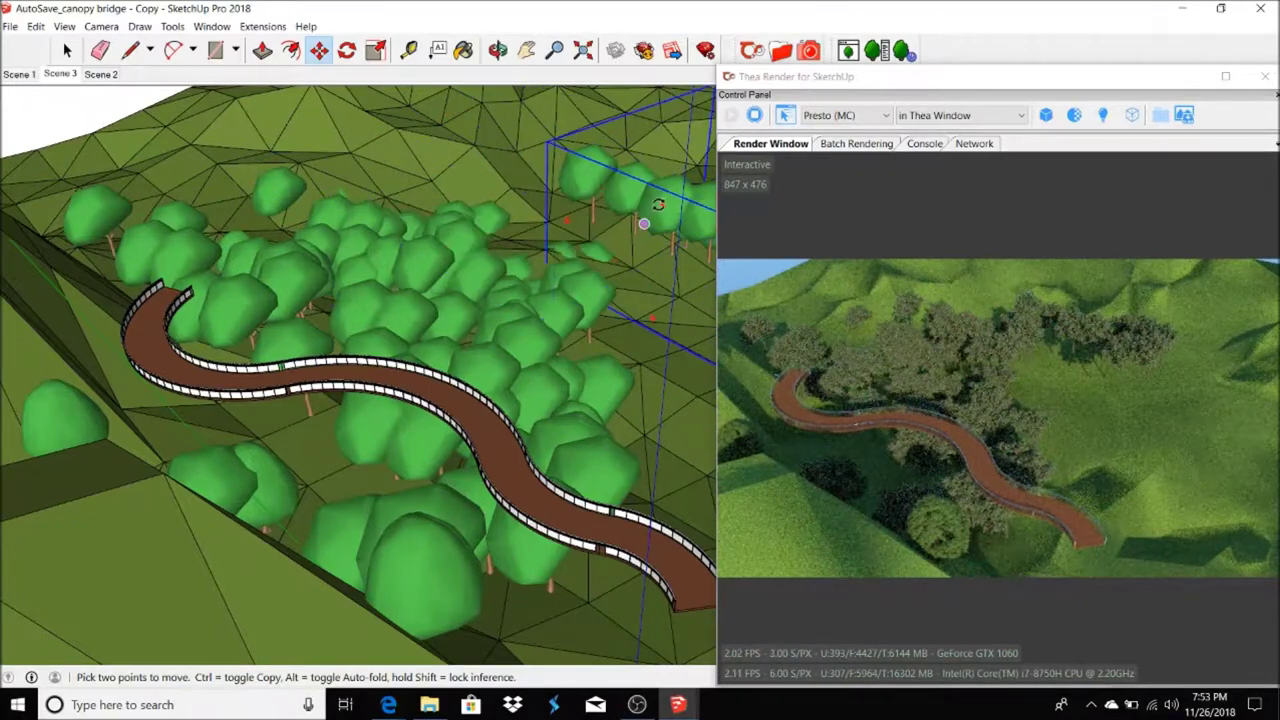
click(670, 190)
click(683, 182)
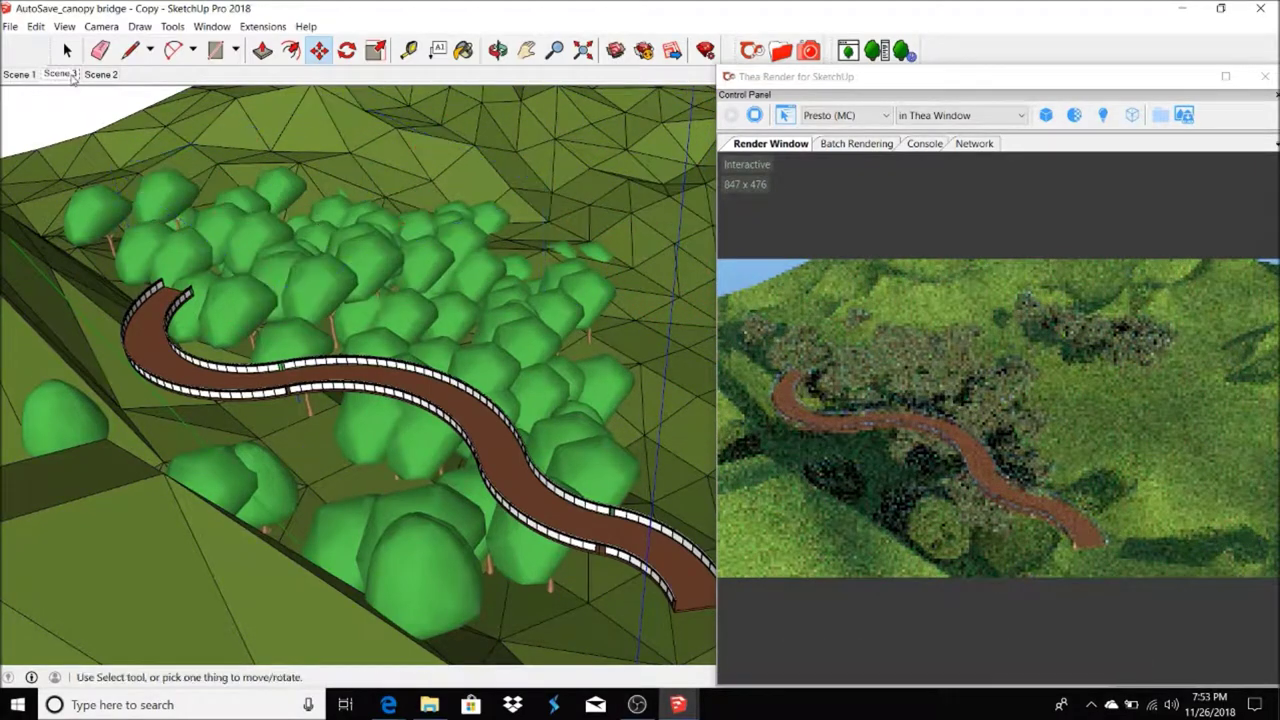
click(62, 74)
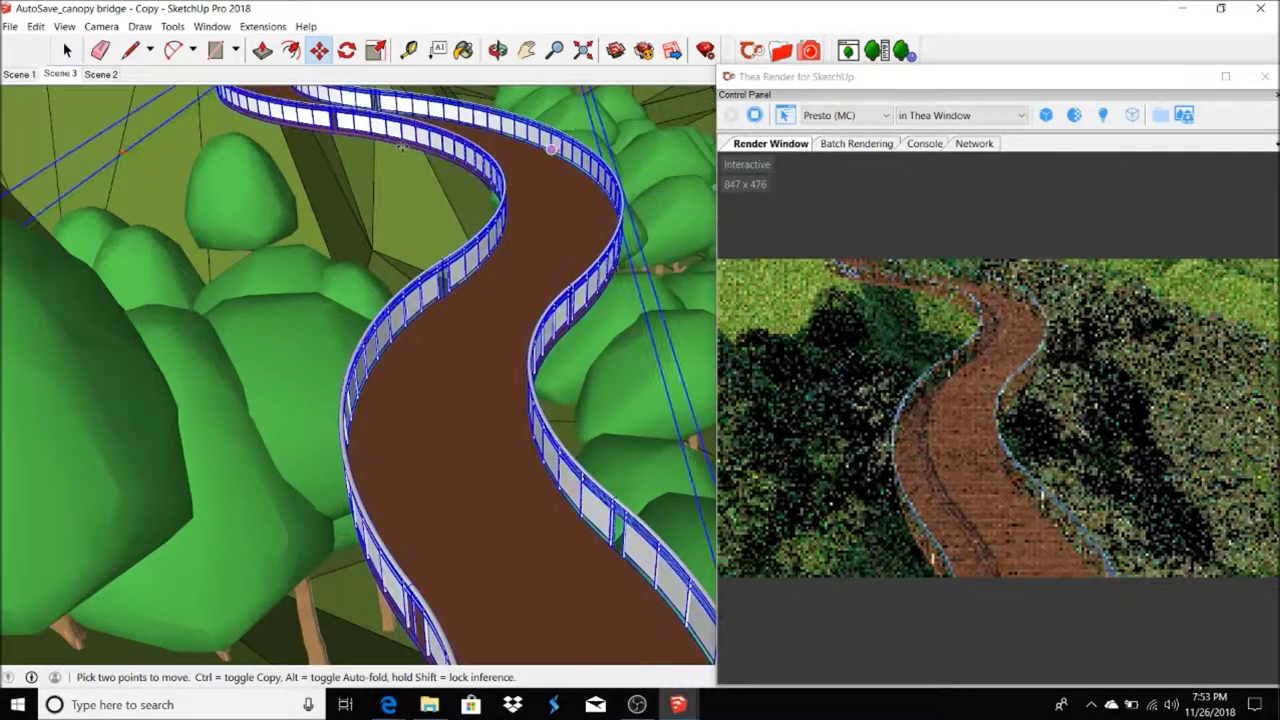
Copy the tree group and Paste In Place a duplicate over it
click(66, 51)
click(35, 26)
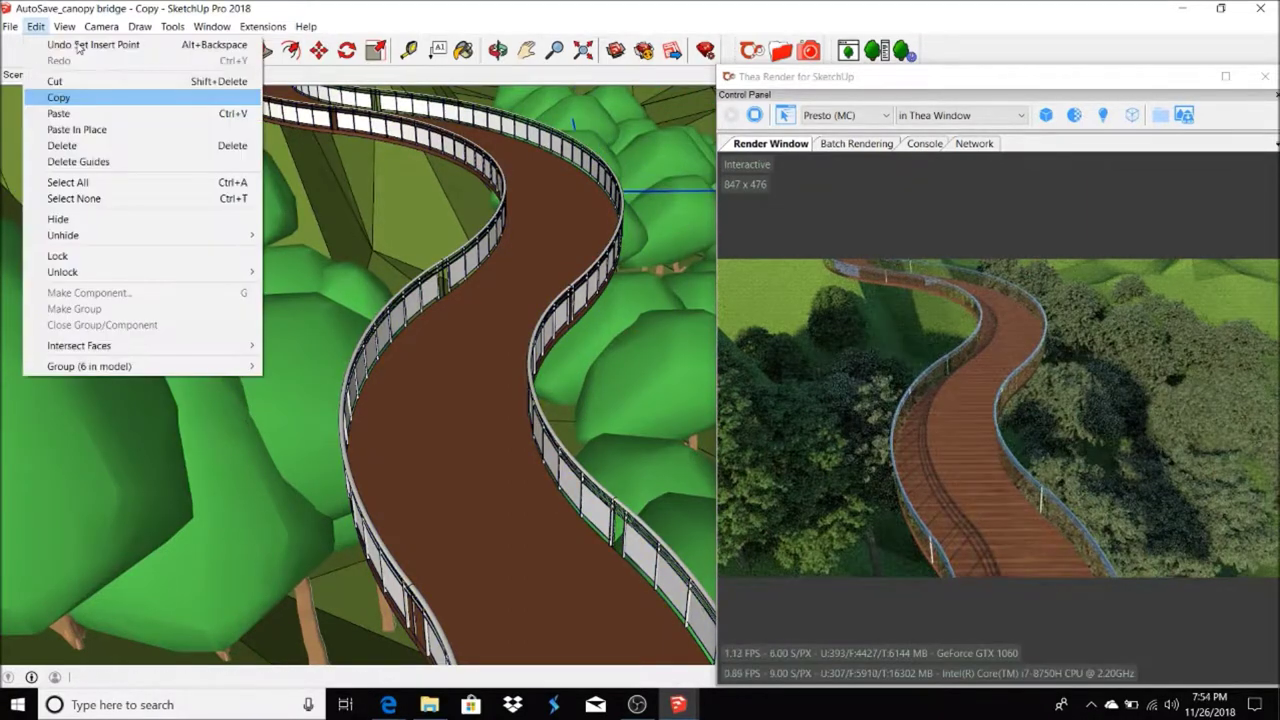
click(58, 97)
click(35, 26)
click(75, 129)
key(m)
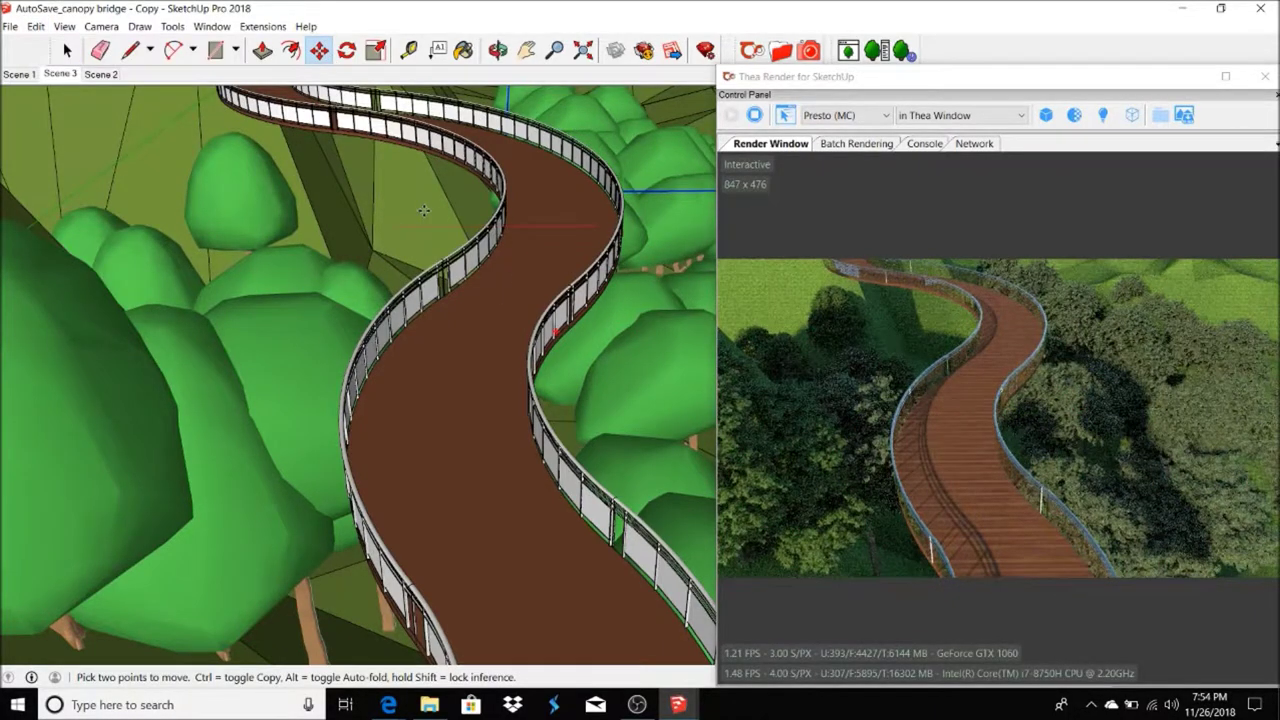
click(585, 239)
key(space)
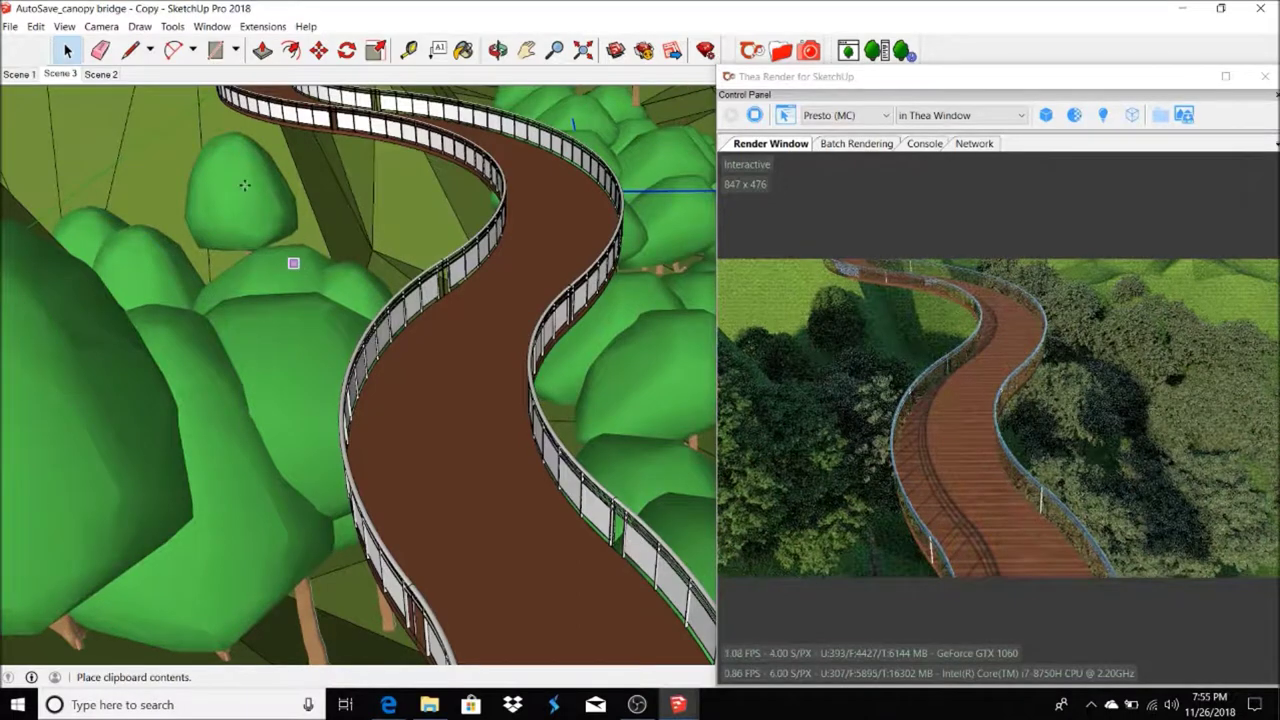
From a saved camera view, shift the duplicate tree group slightly up and to the right
mouse_move(361, 414)
middle_down()
mouse_move(441, 388)
mouse_move(371, 331)
mouse_move(563, 371)
mouse_move(141, 277)
middle_up()
key(m)
click(100, 74)
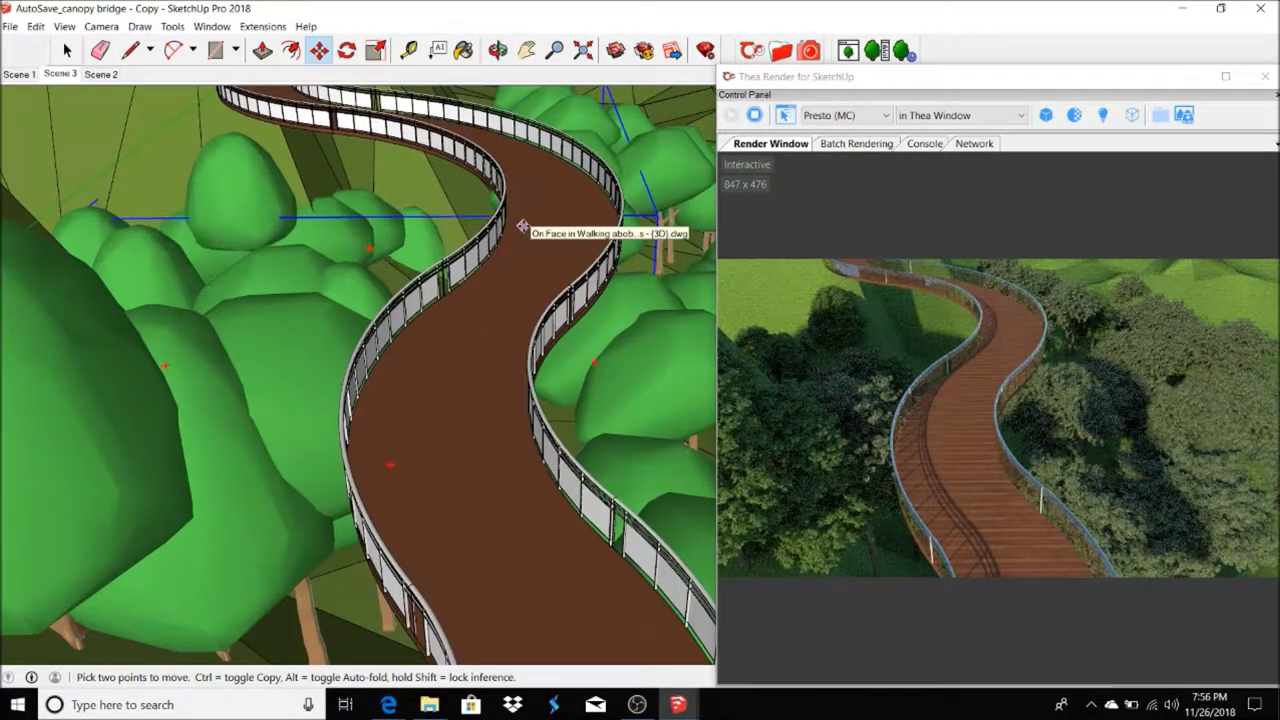
drag(522, 226, 587, 208)
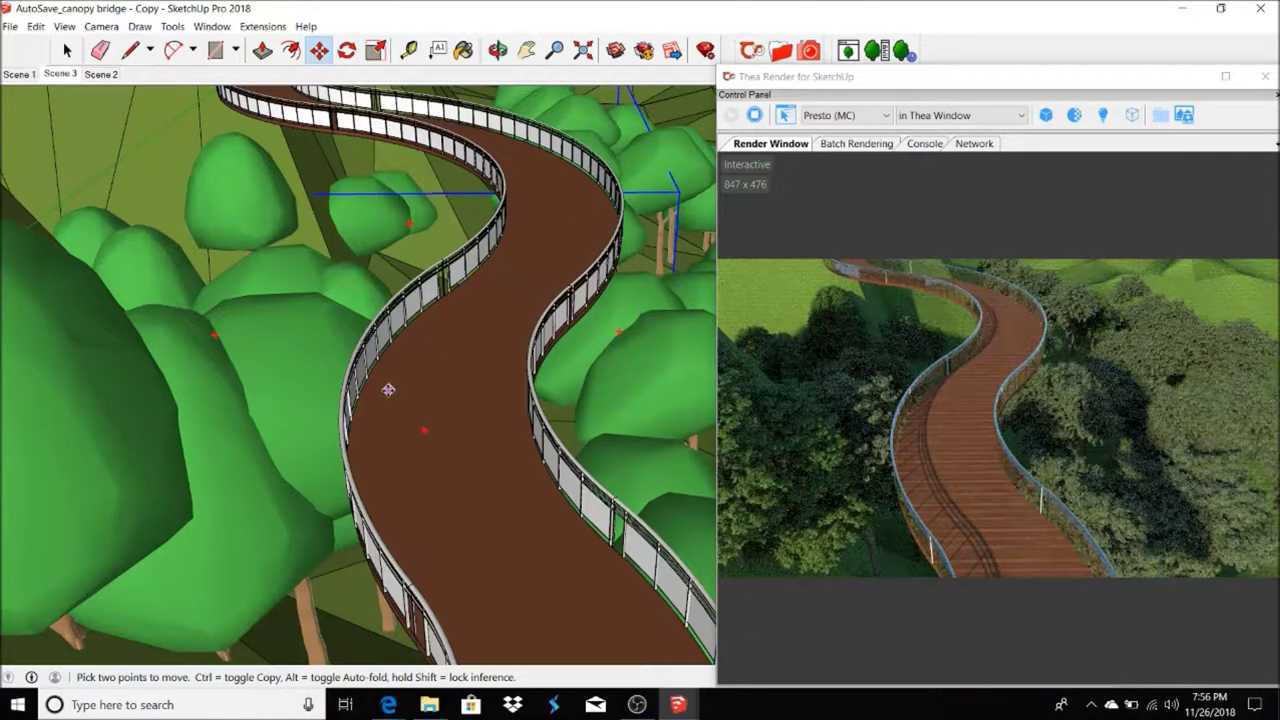
key(ctrl+z)
key(space)
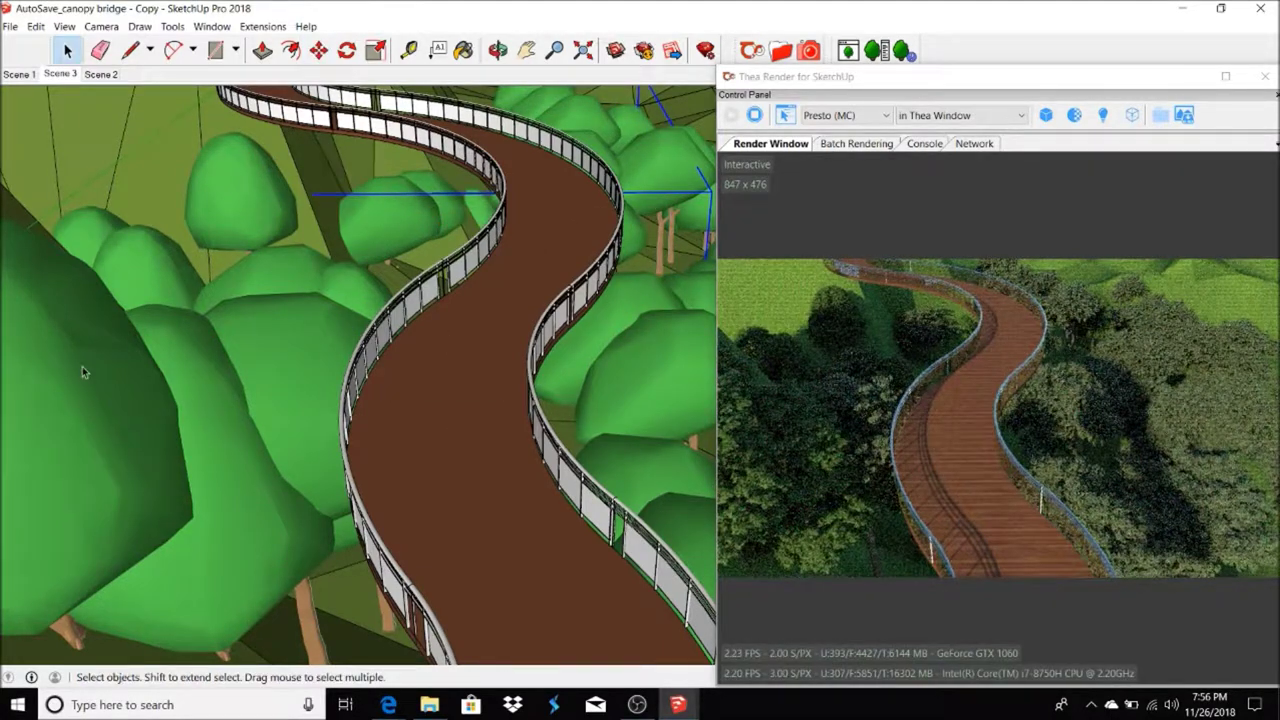
mouse_move(700, 230)
middle_down()
mouse_move(600, 191)
mouse_move(430, 370)
middle_up()
Paste two more tree-group copies into the forest around the bridge
click(35, 26)
click(57, 174)
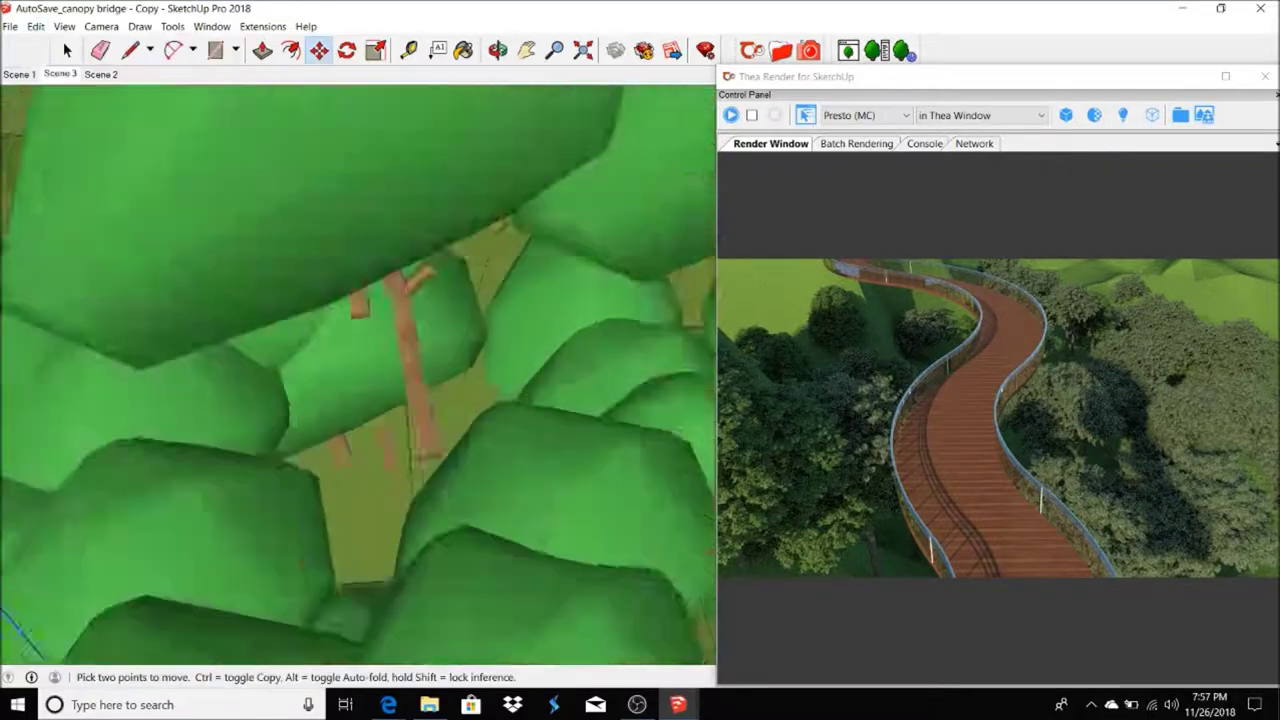
middle_drag(420, 330, 220, 460)
click(220, 460)
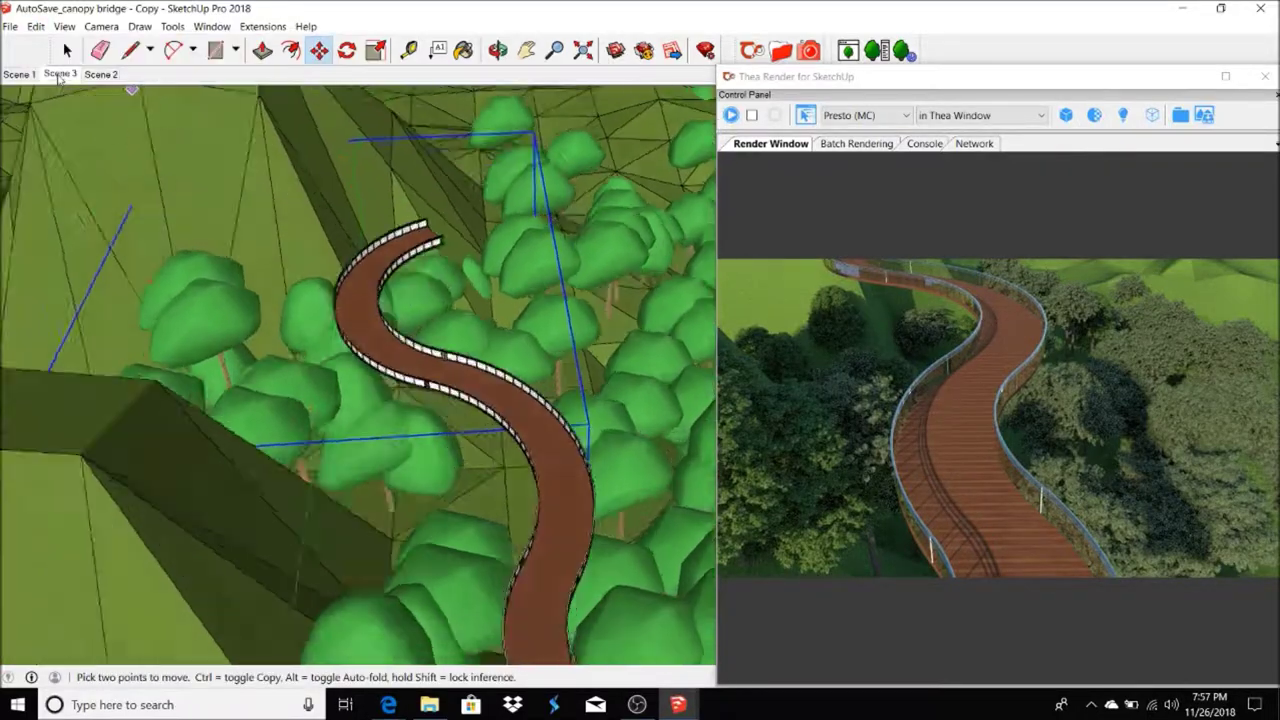
click(60, 74)
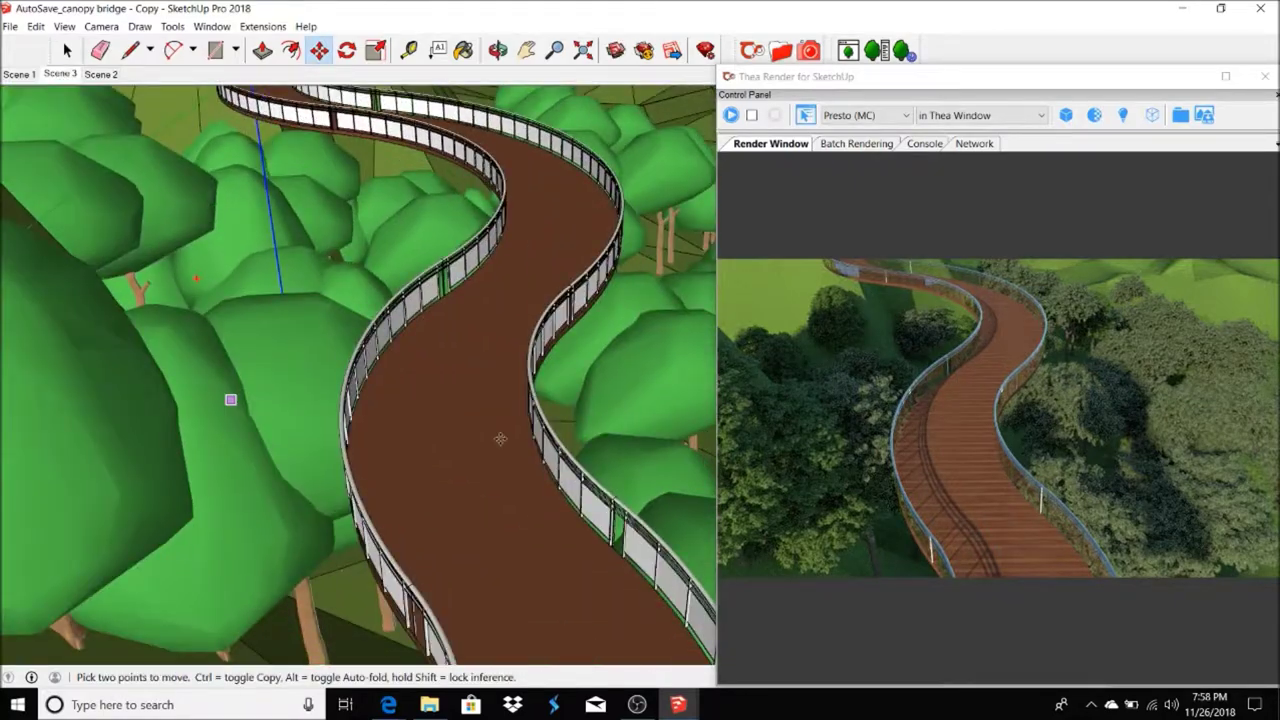
key(ctrl+v)
click(567, 250)
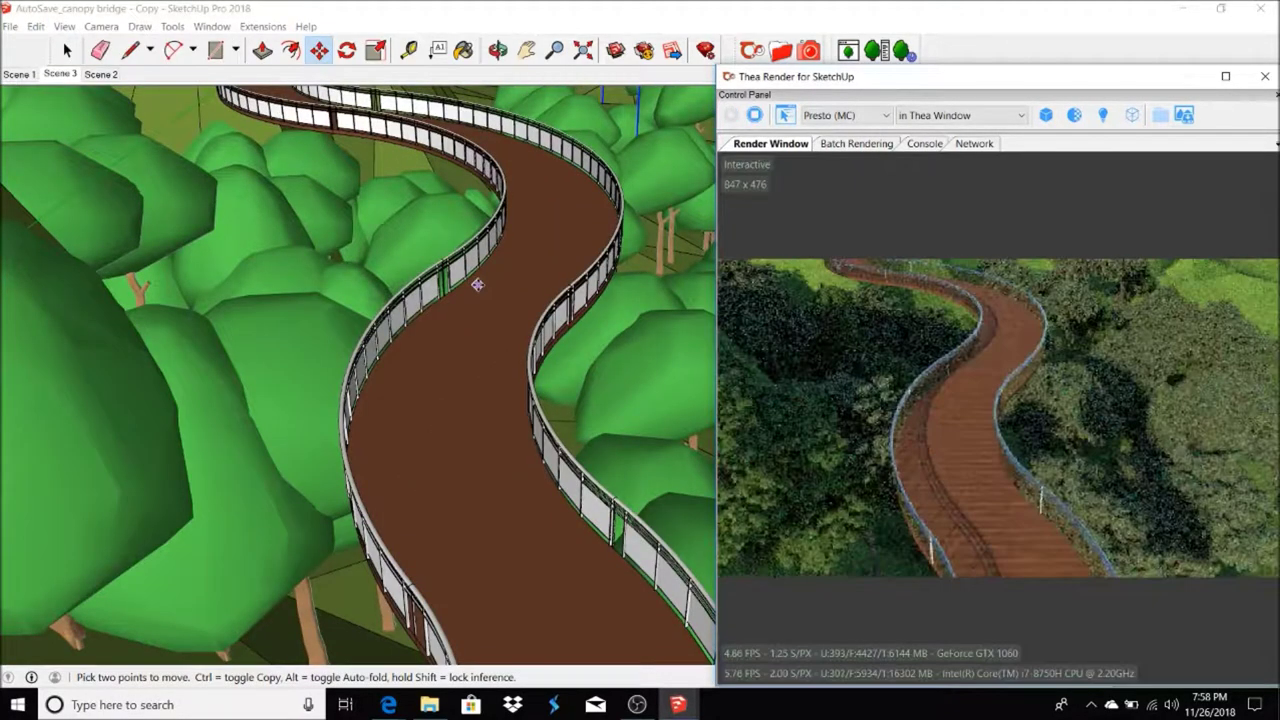
key(h)
drag(477, 285, 310, 77)
Float the Thea panel, paste another tree group, and start the interactive render from Scene 3
mouse_move(952, 76)
mouse_down()
mouse_move(900, 138)
mouse_move(912, 96)
mouse_up()
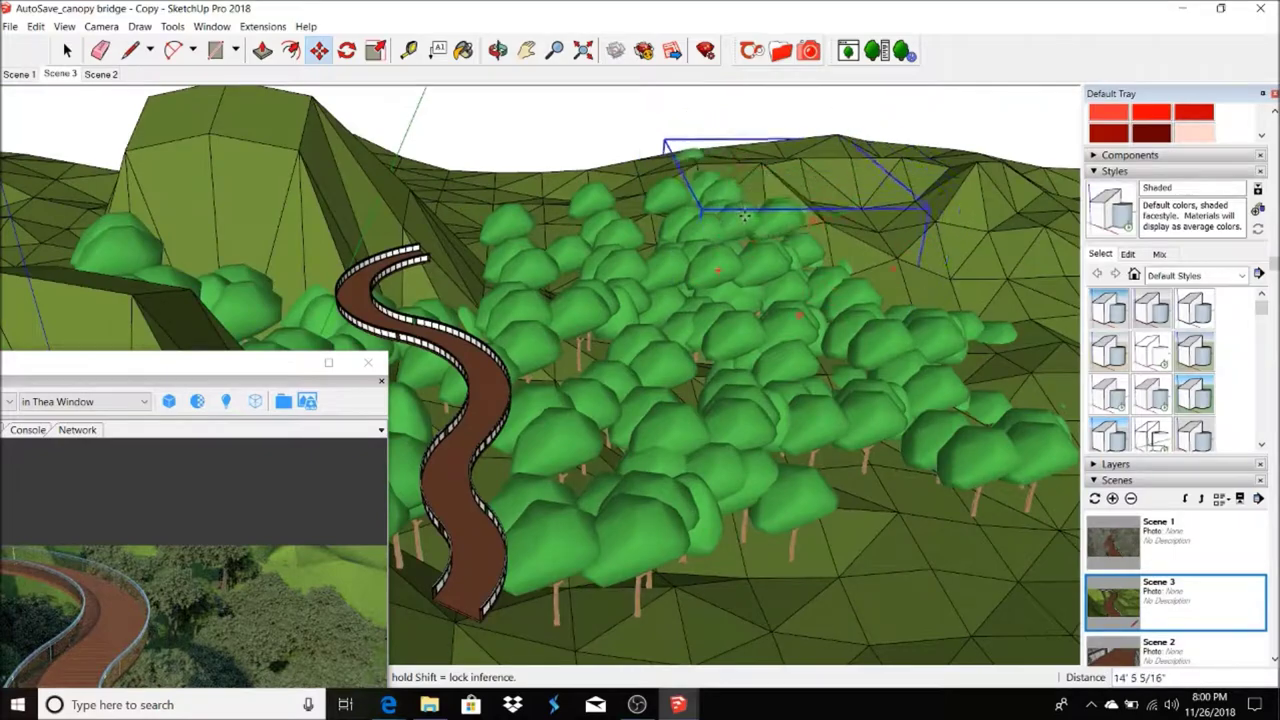
click(62, 114)
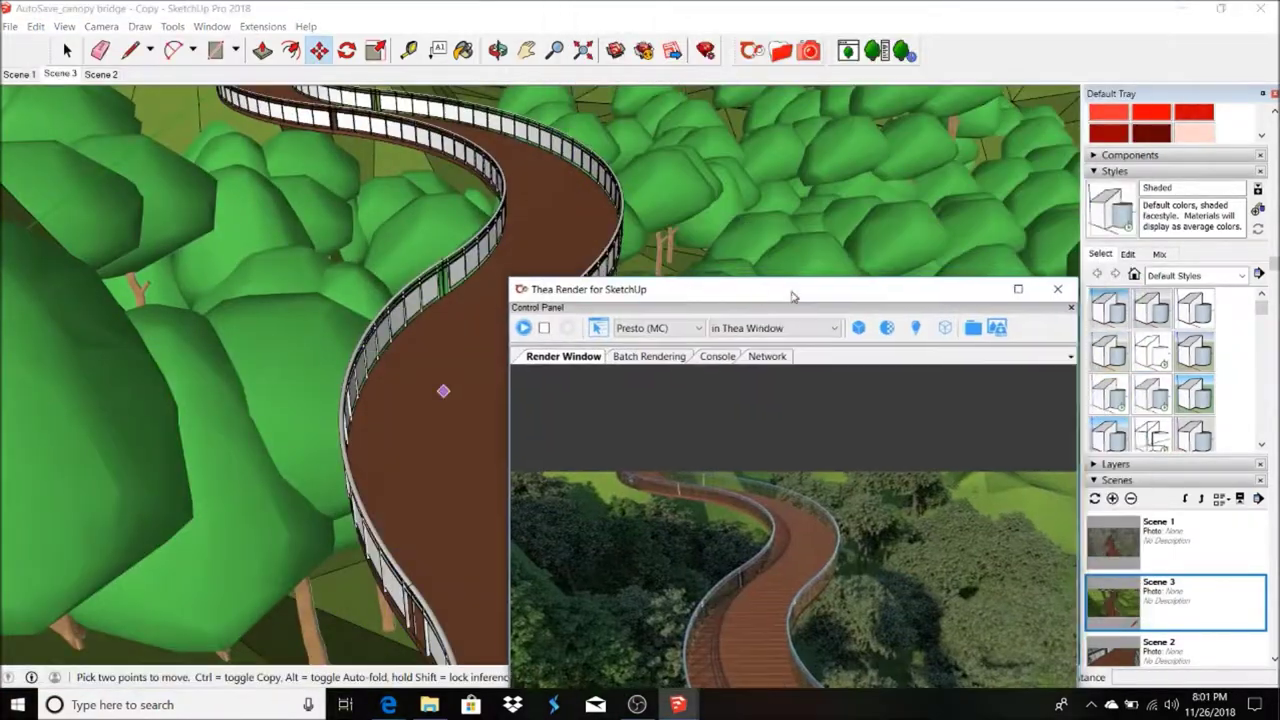
click(35, 26)
click(60, 108)
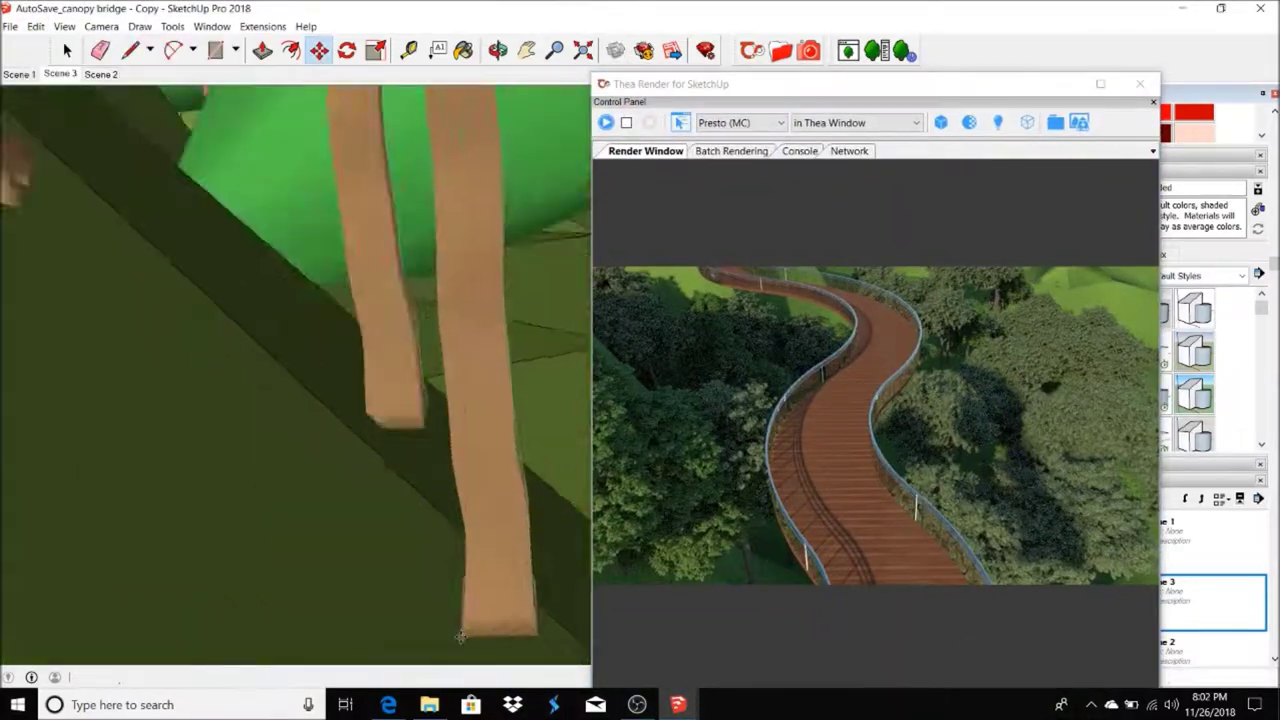
click(62, 73)
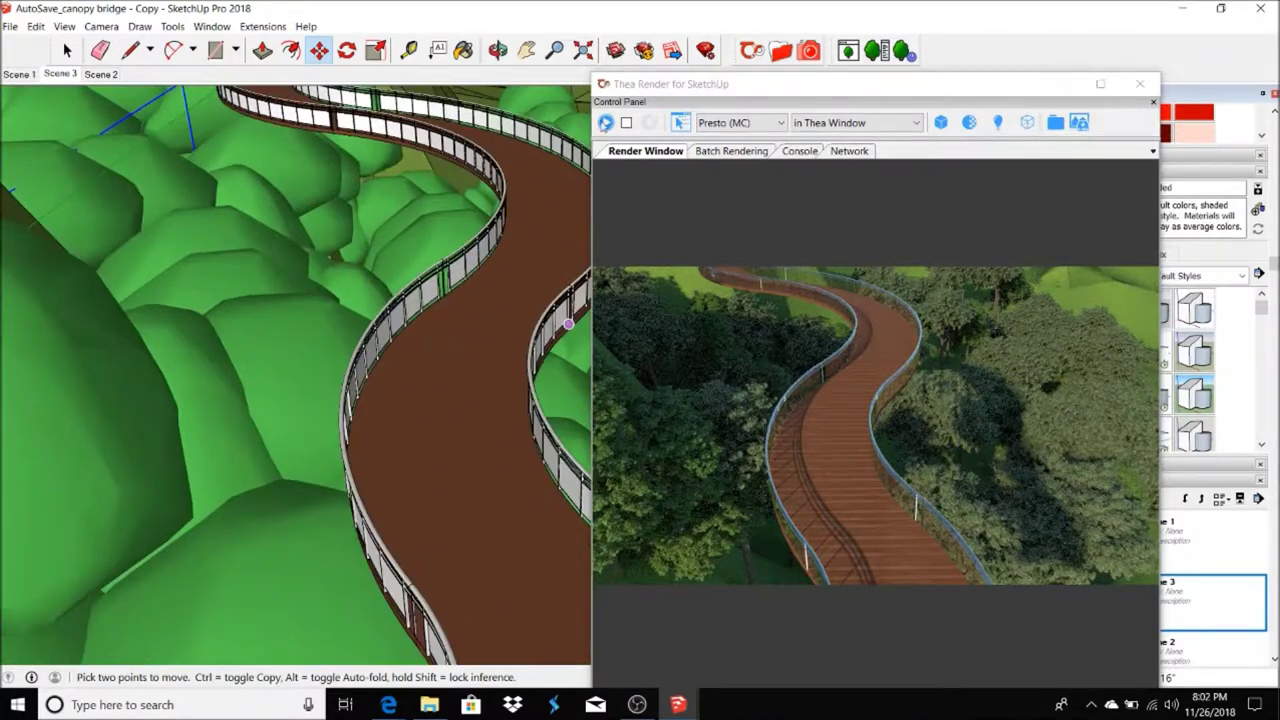
click(605, 122)
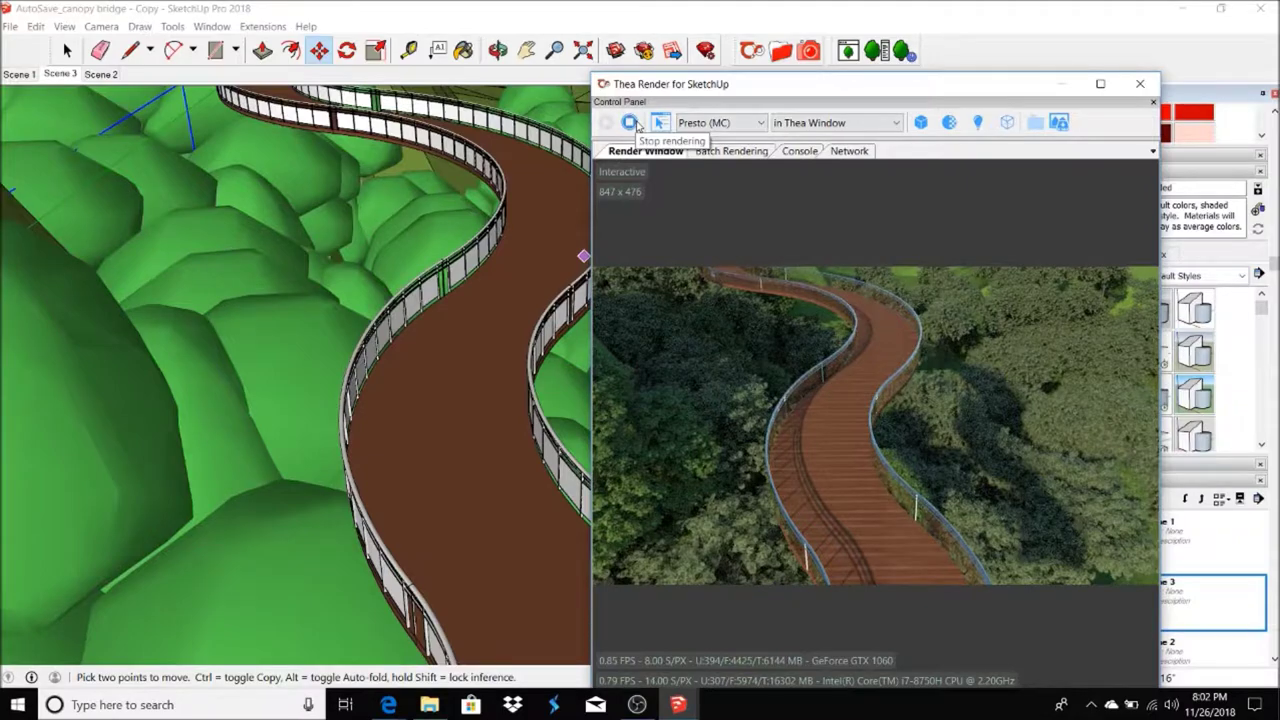
Paste further tree-group copies over the terrain from a new angle above the bridge
click(497, 50)
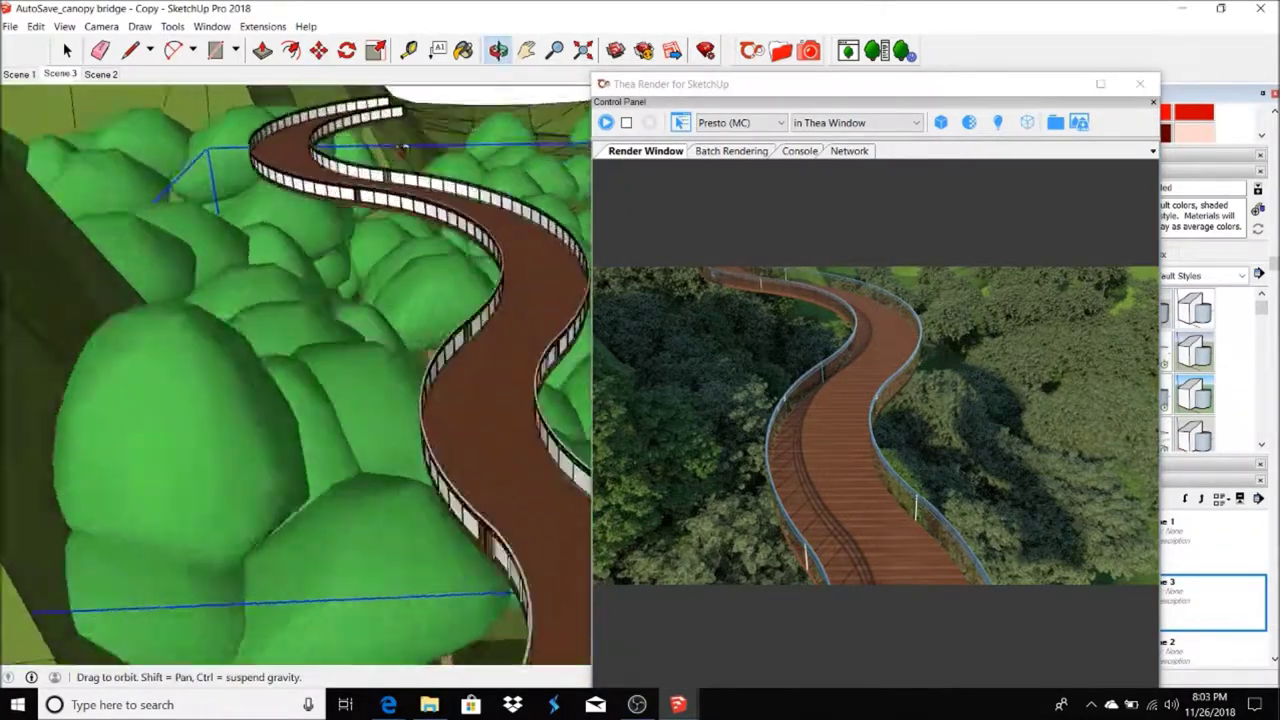
drag(300, 350, 353, 287)
key(space)
click(35, 26)
click(57, 97)
key(ctrl+v)
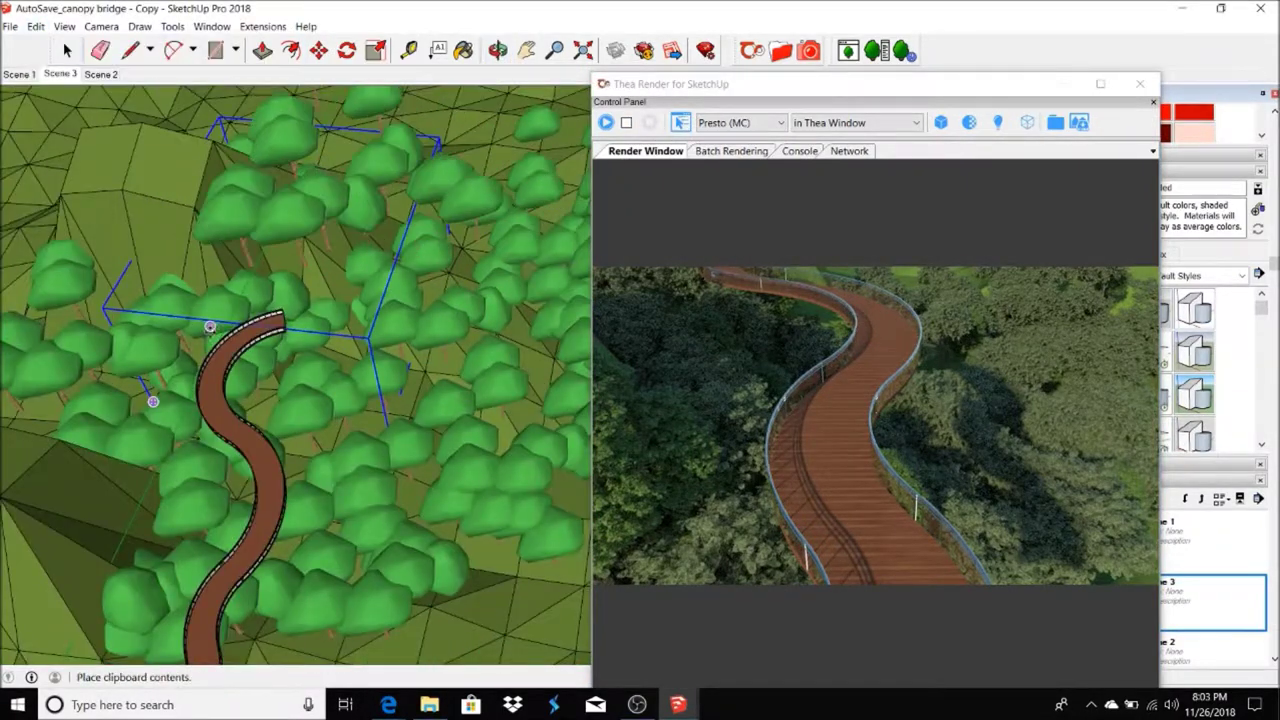
click(362, 327)
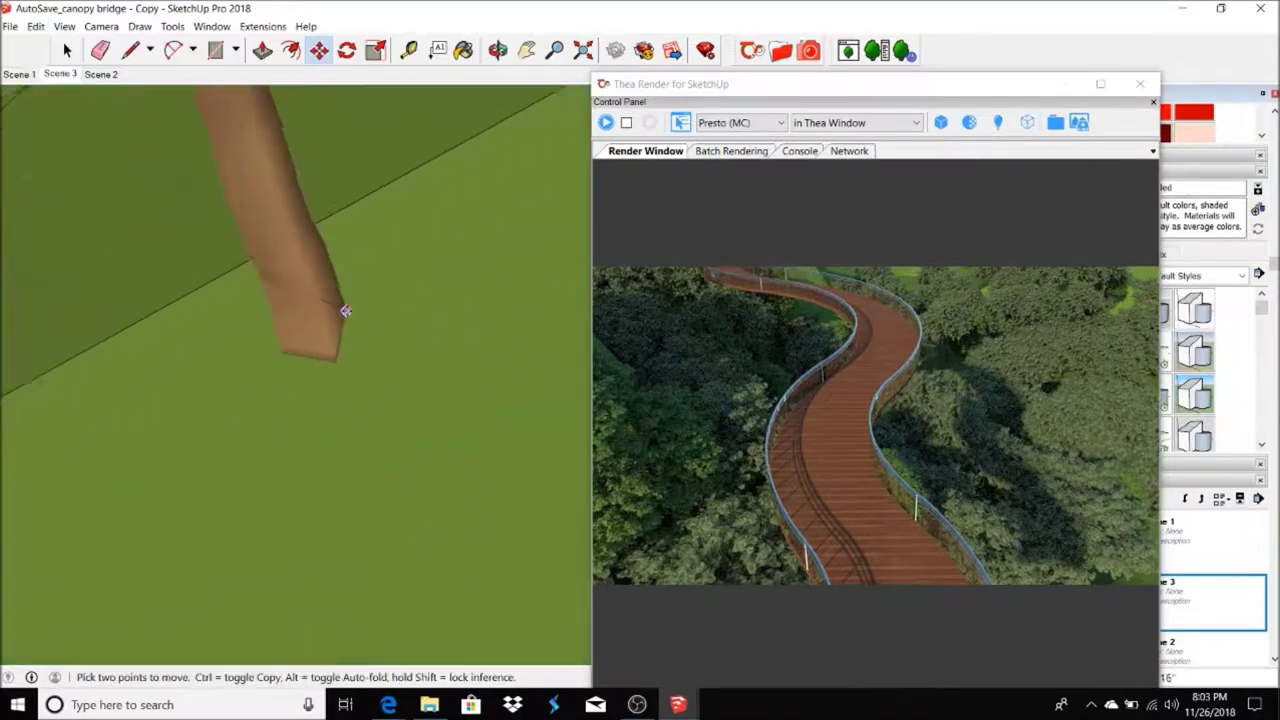
scroll(348, 314, down, 5)
key(ctrl+v)
scroll(415, 369, up, 3)
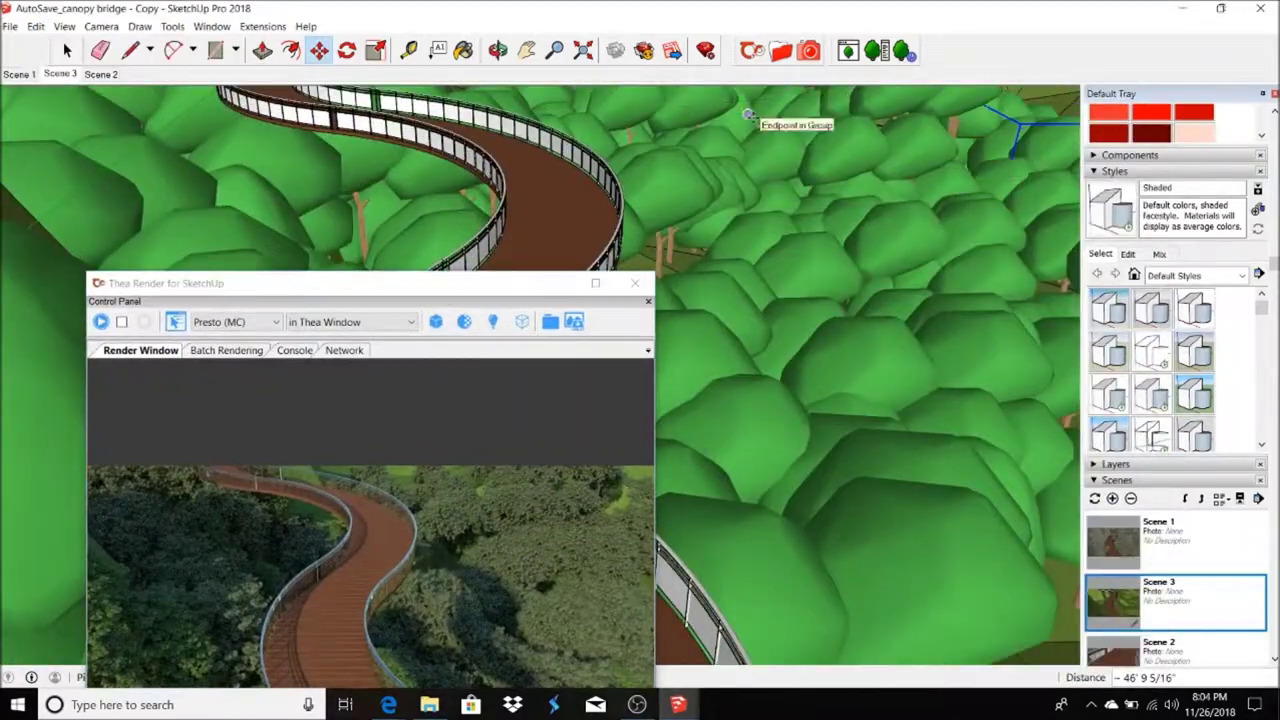
click(35, 26)
click(57, 129)
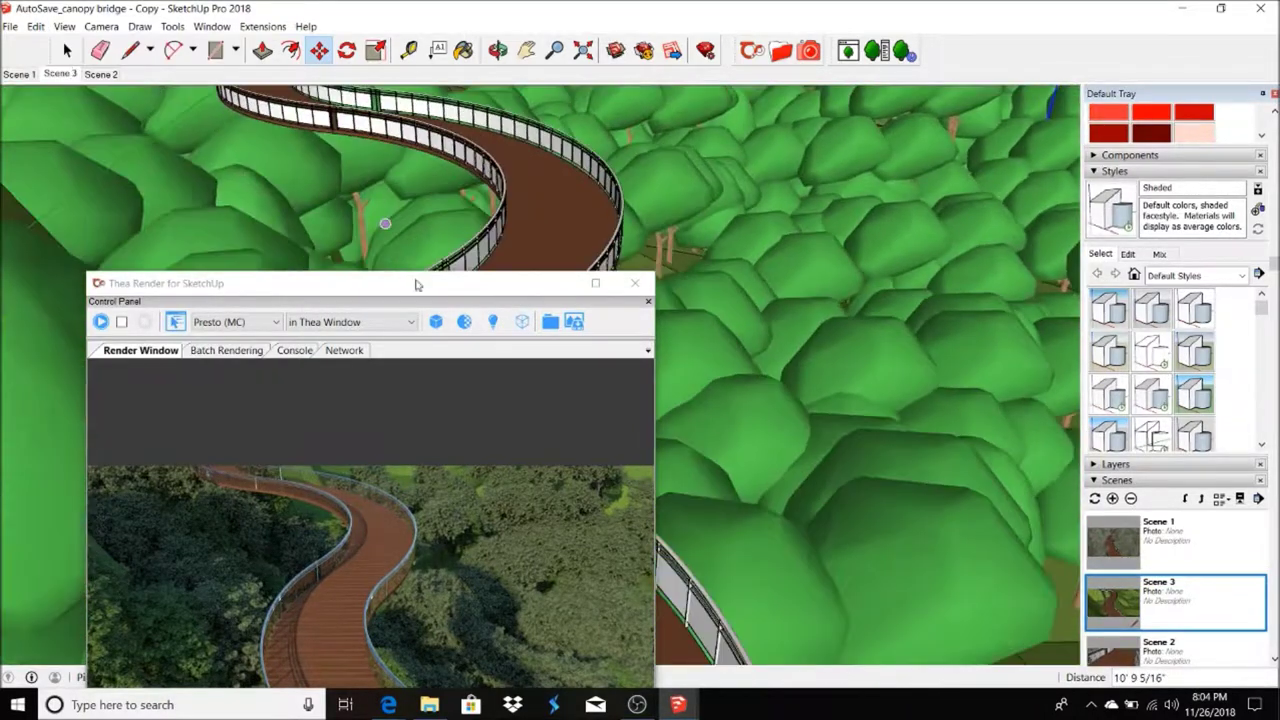
Move the Thea window aside, search 3D Warehouse for 'wood piers', and load a pier model
drag(414, 285, 285, 193)
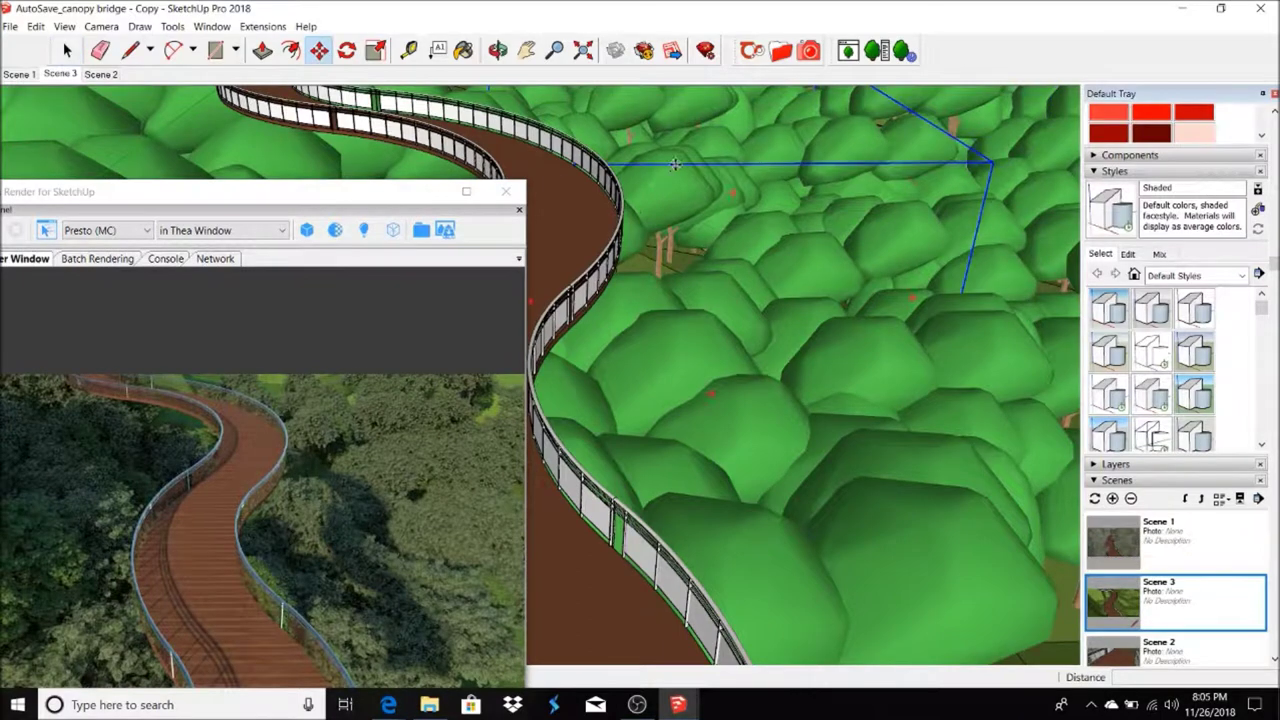
drag(357, 195, 1040, 85)
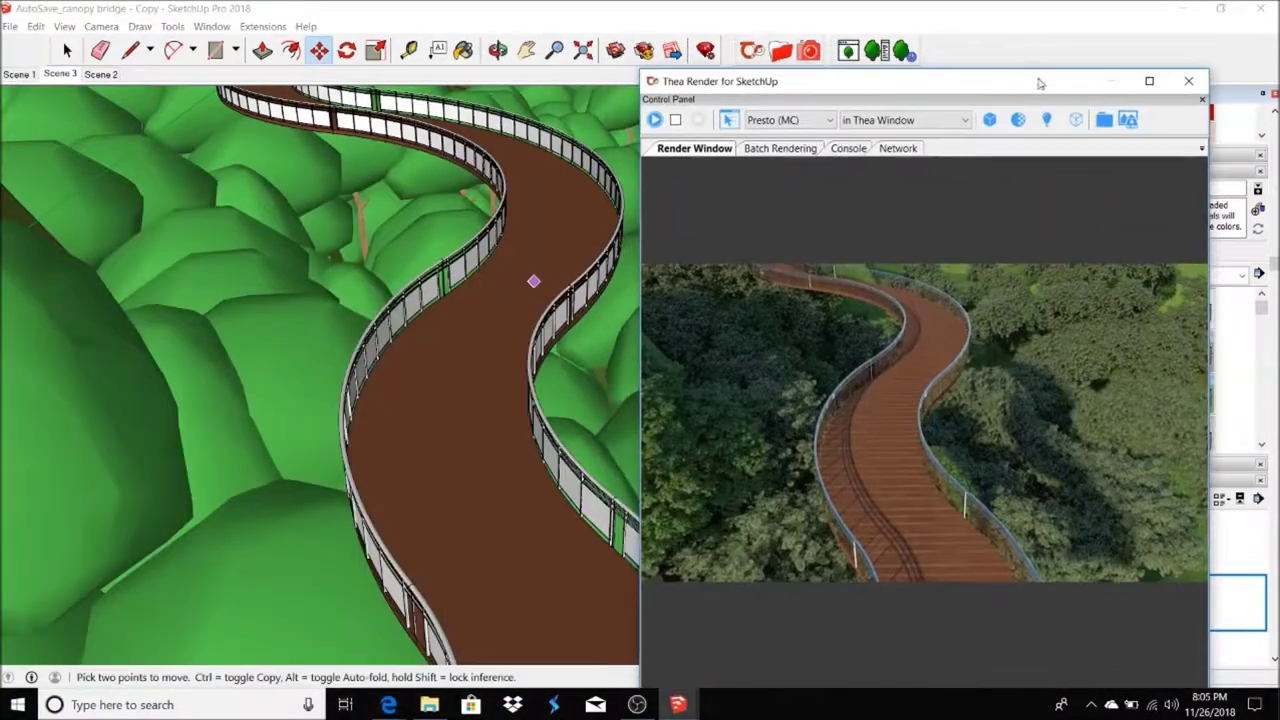
text(pie)
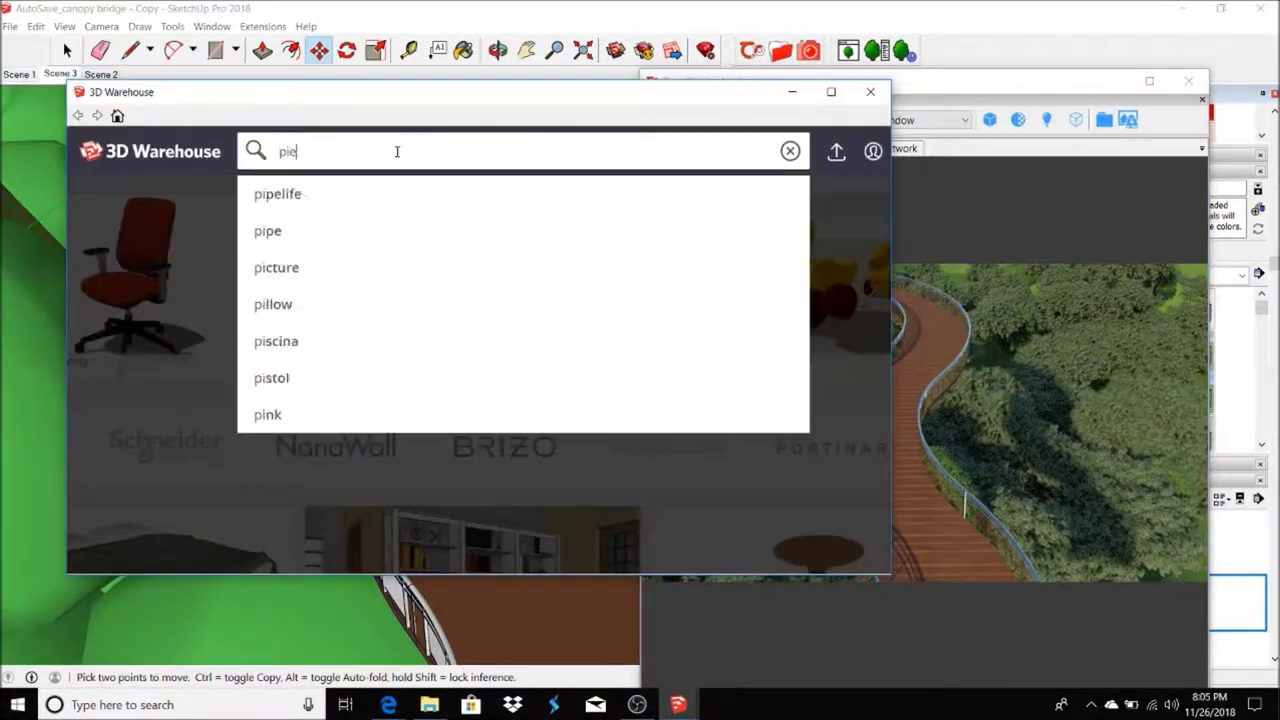
text(rs)
key(Return)
scroll(545, 296, down, 3)
scroll(545, 296, down, 3)
text(wood)
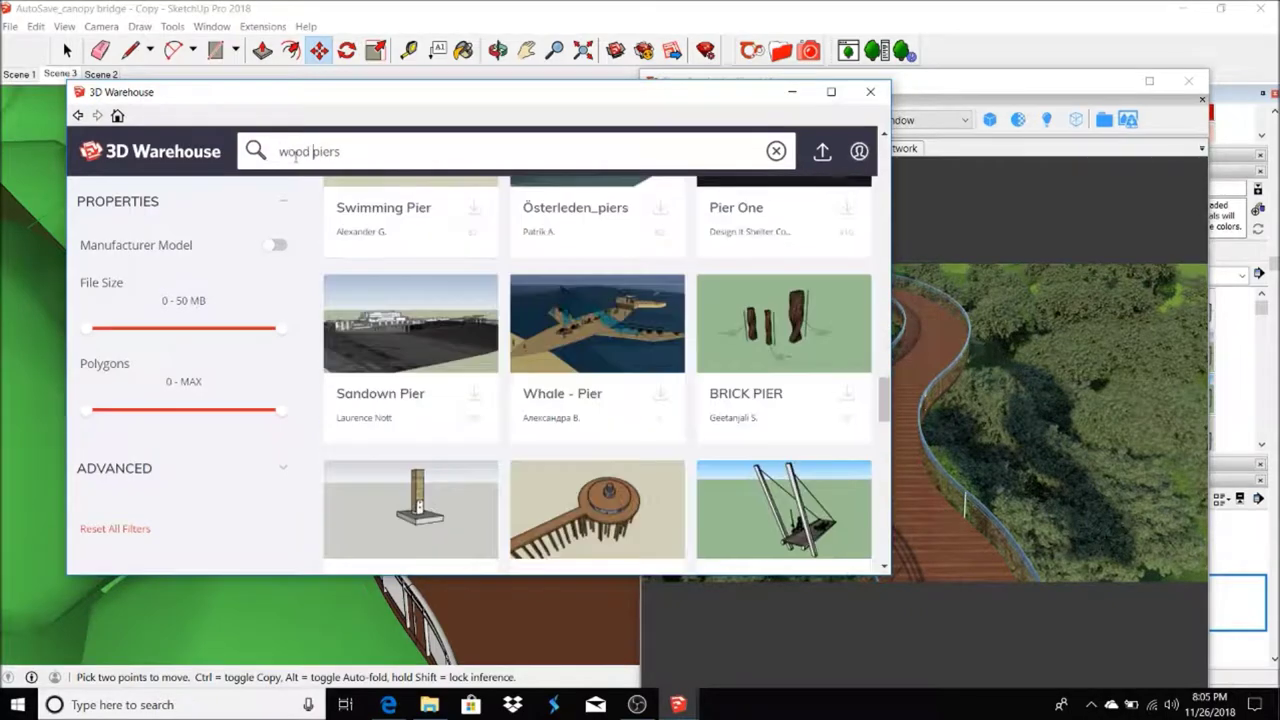
key(Return)
click(605, 183)
click(415, 375)
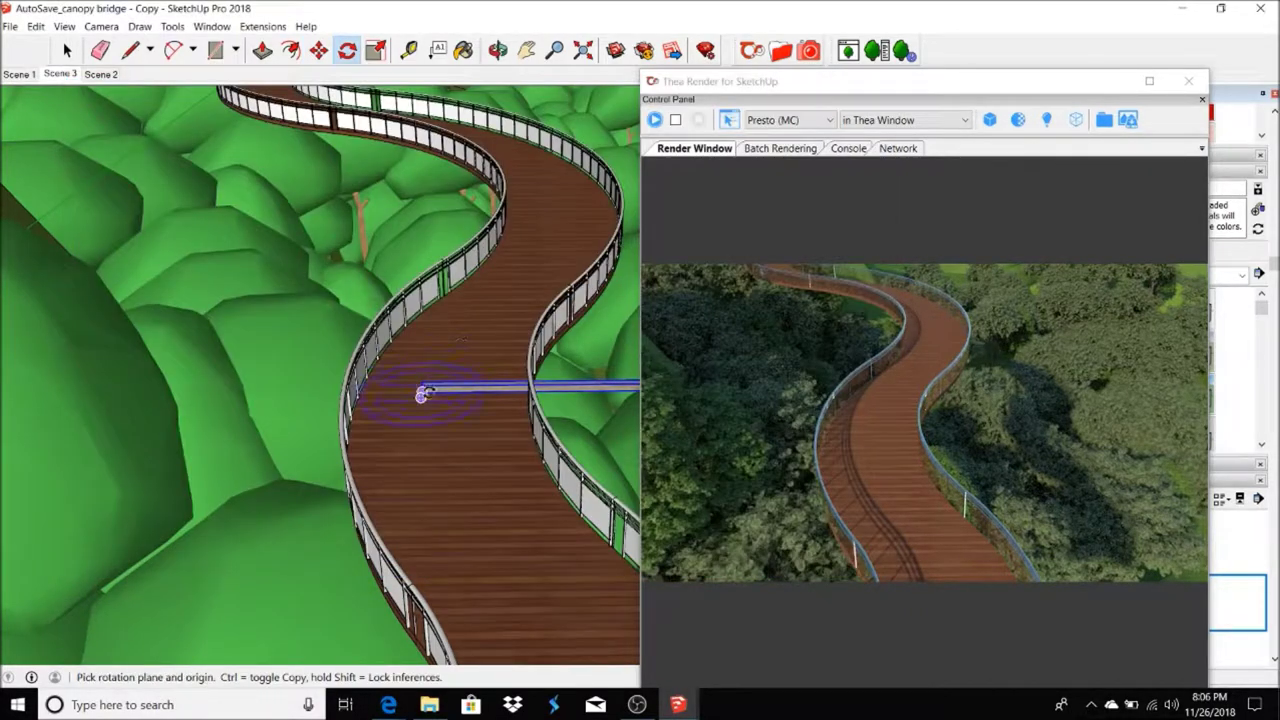
Scale the imported pier into a tall wooden post
scroll(410, 122, up, 5)
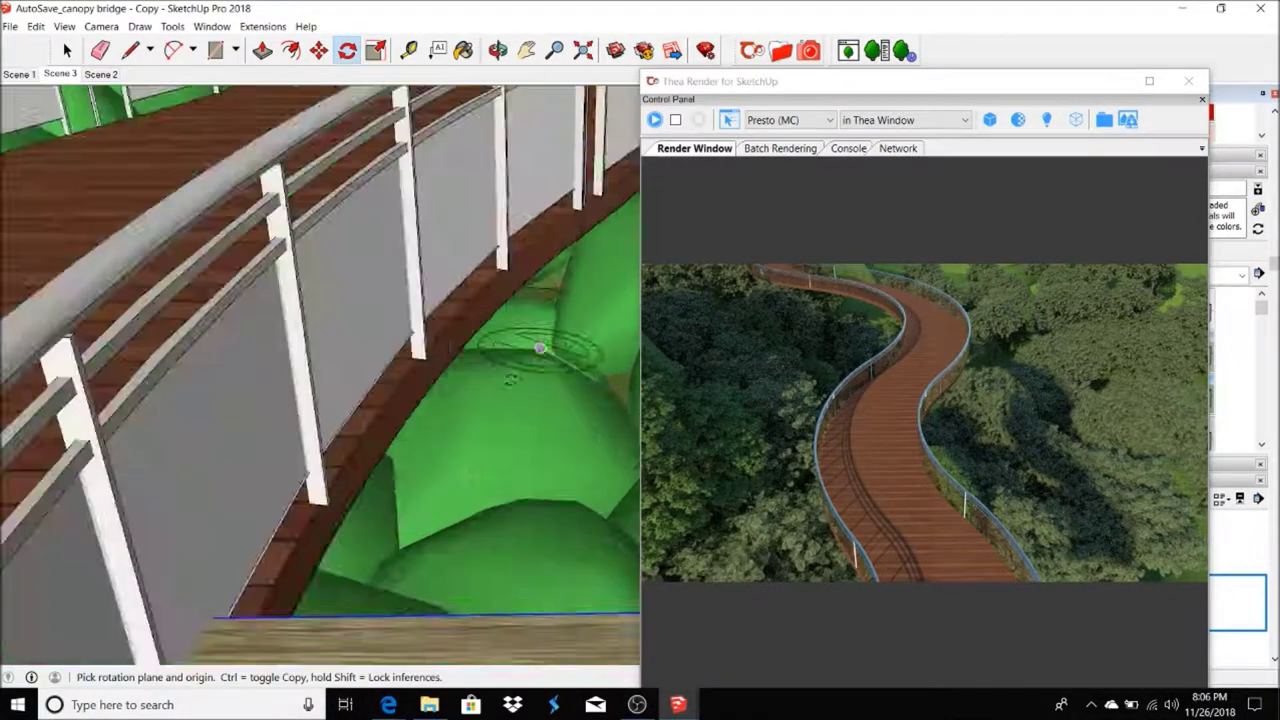
scroll(257, 551, down, 5)
key(s)
scroll(480, 268, up, 5)
scroll(521, 157, down, 8)
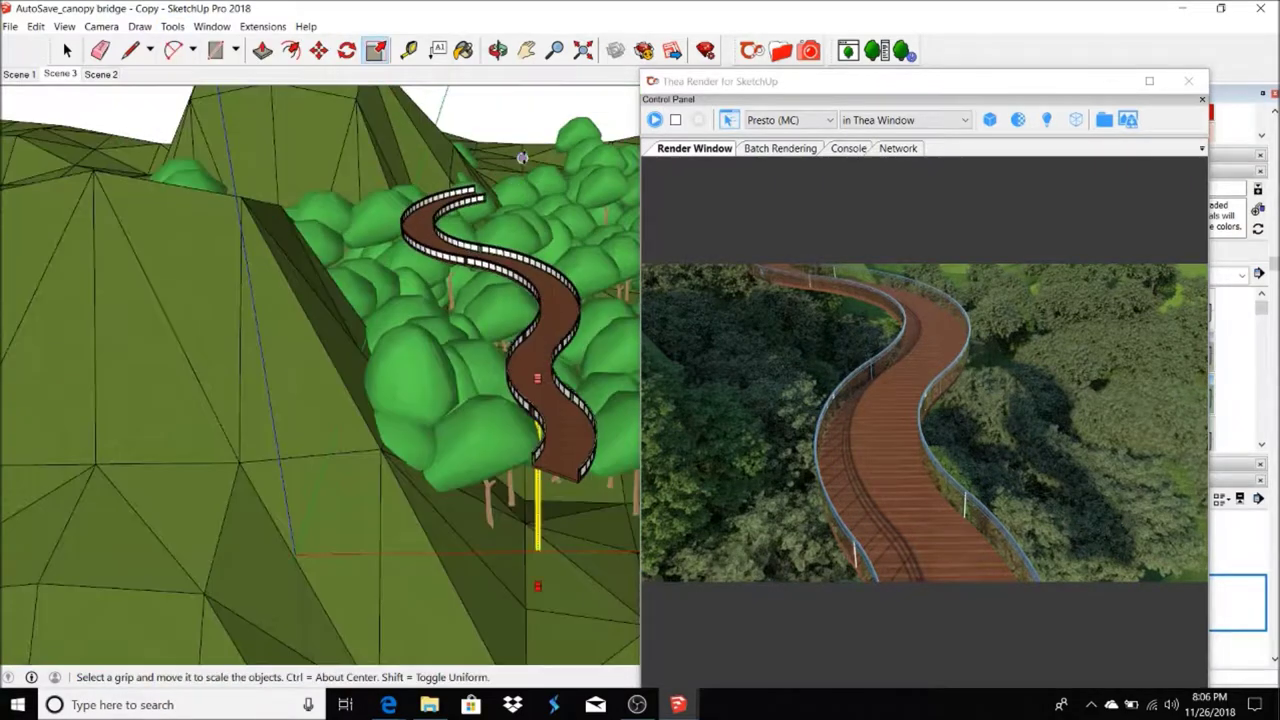
scroll(515, 128, up, 3)
key(space)
scroll(541, 136, up, 6)
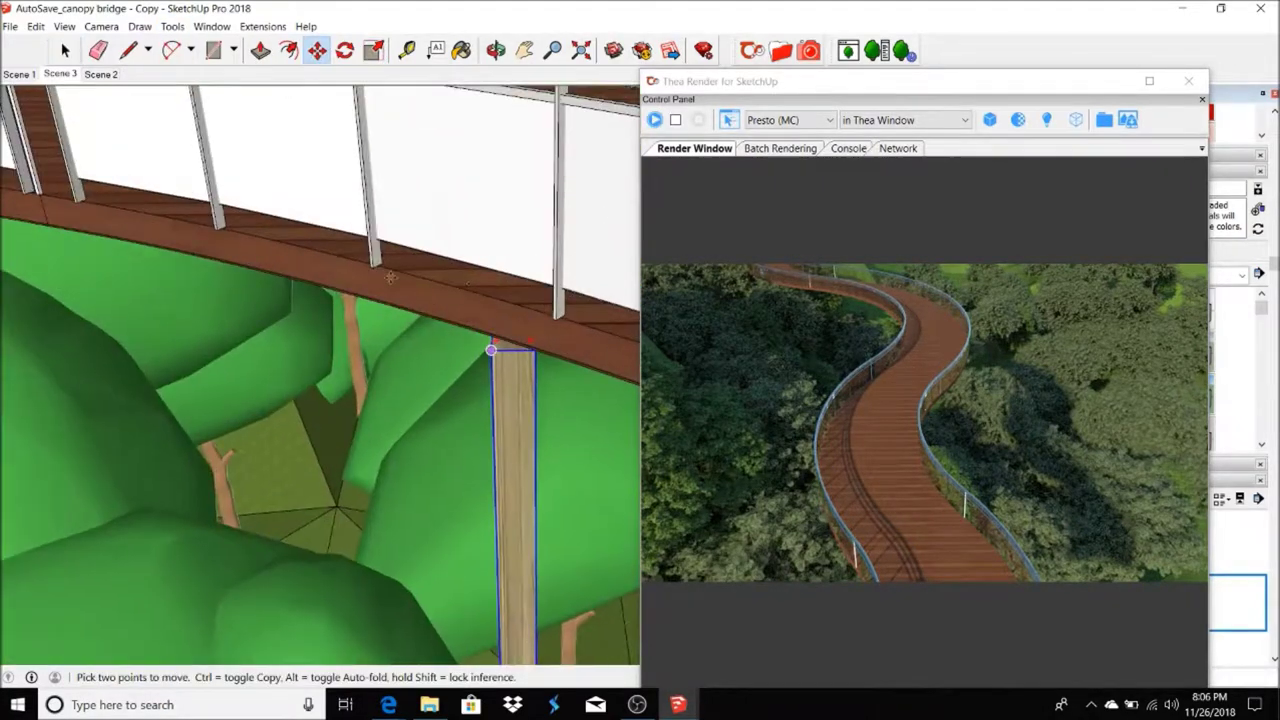
Paste In Place copies of the post from the Scene 3 bridge view
click(60, 74)
click(35, 26)
click(55, 114)
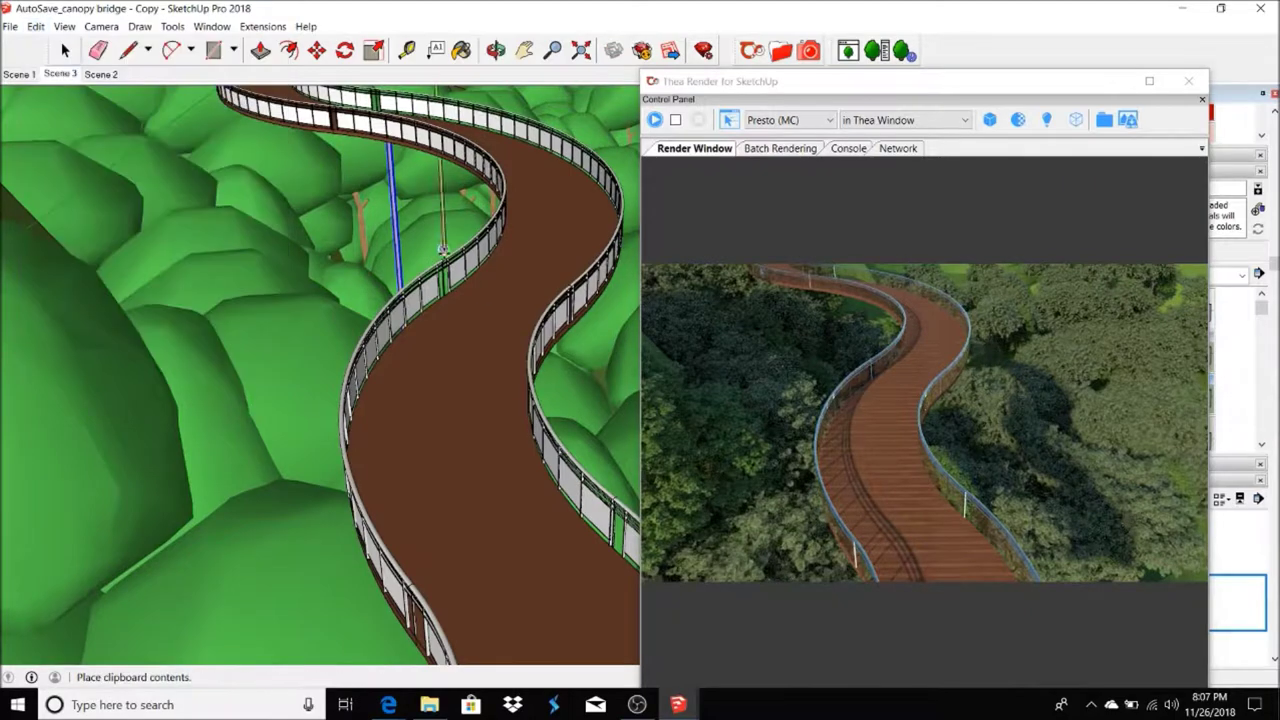
click(497, 190)
click(18, 74)
click(60, 74)
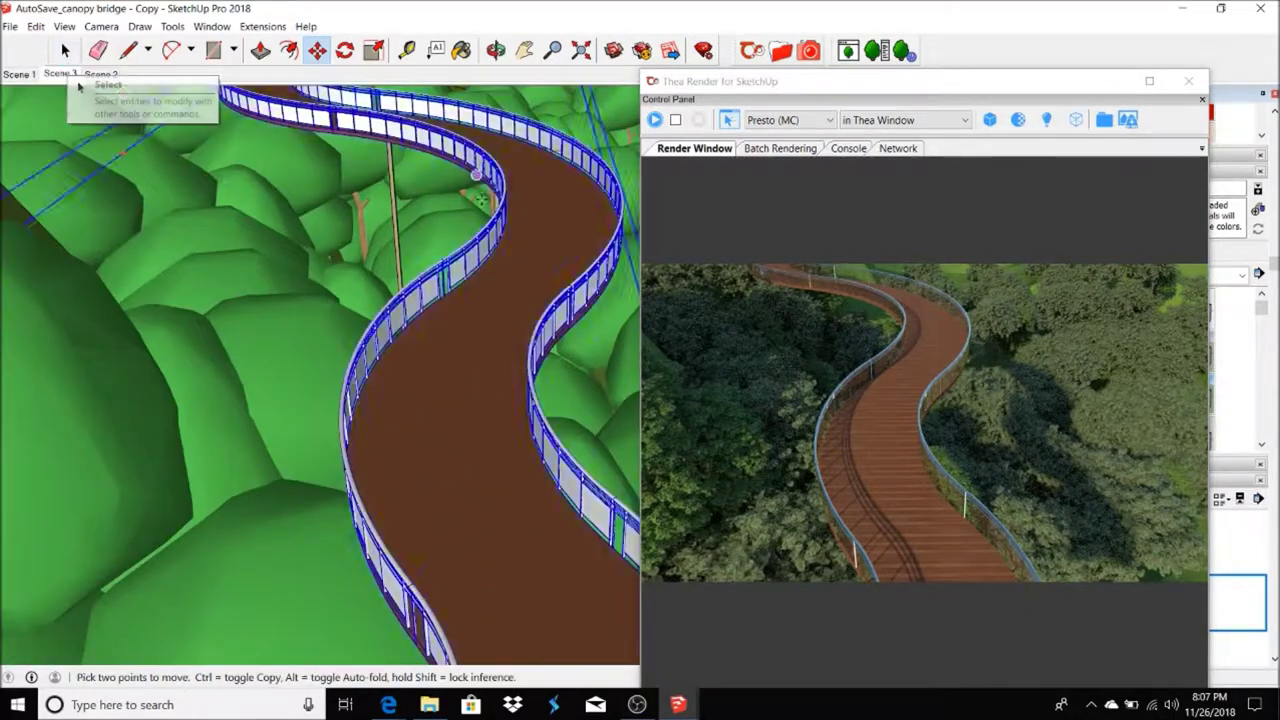
click(35, 26)
click(86, 126)
scroll(213, 150, up, 3)
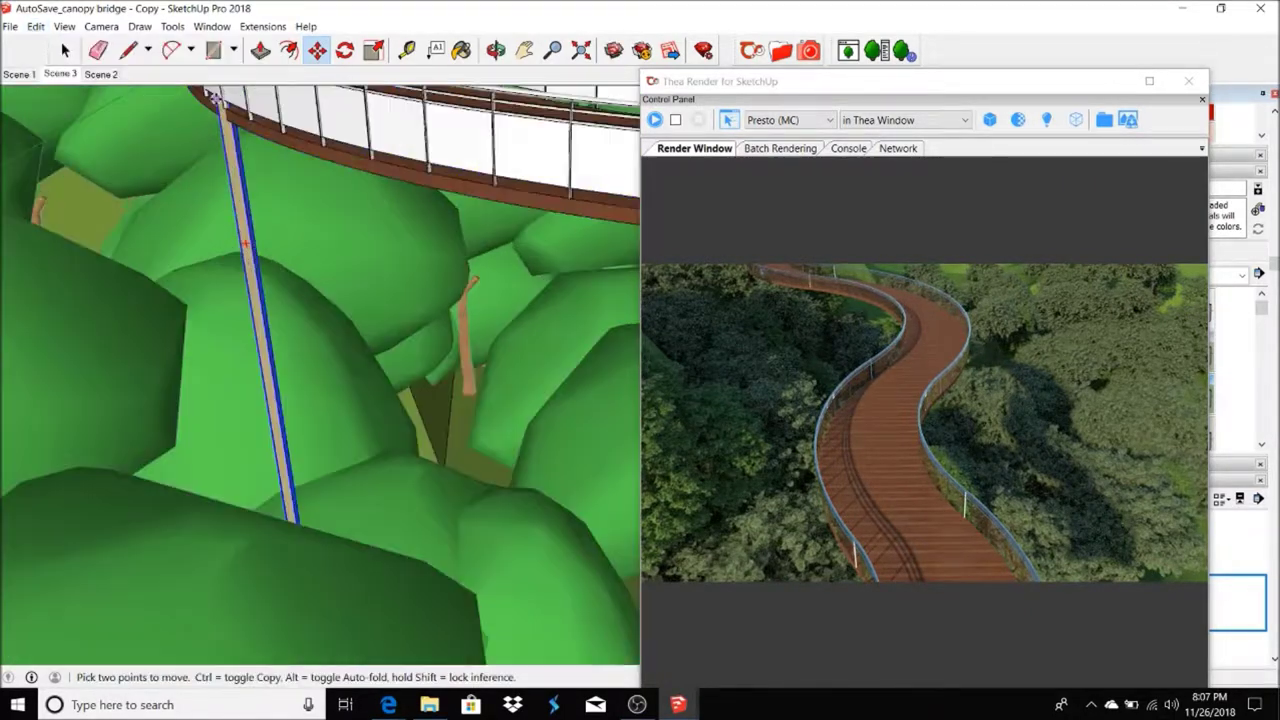
scroll(213, 150, up, 3)
click(60, 74)
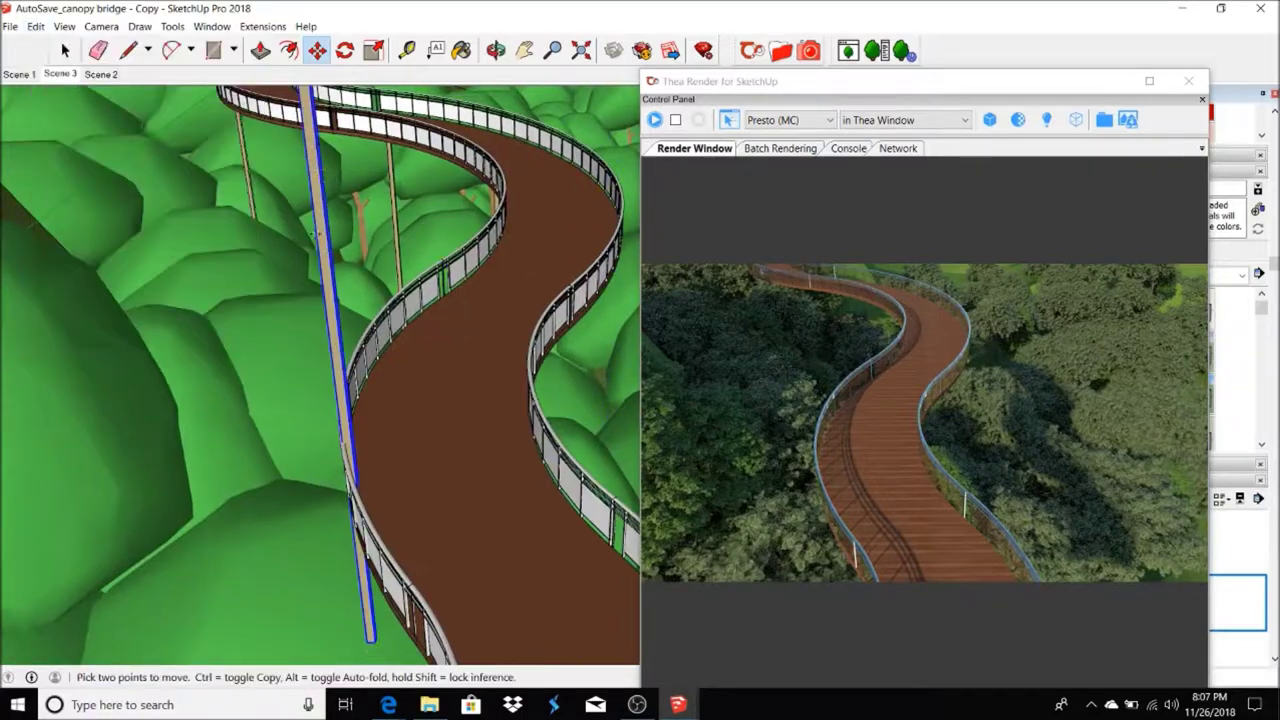
scroll(341, 510, down, 5)
scroll(374, 607, up, 2)
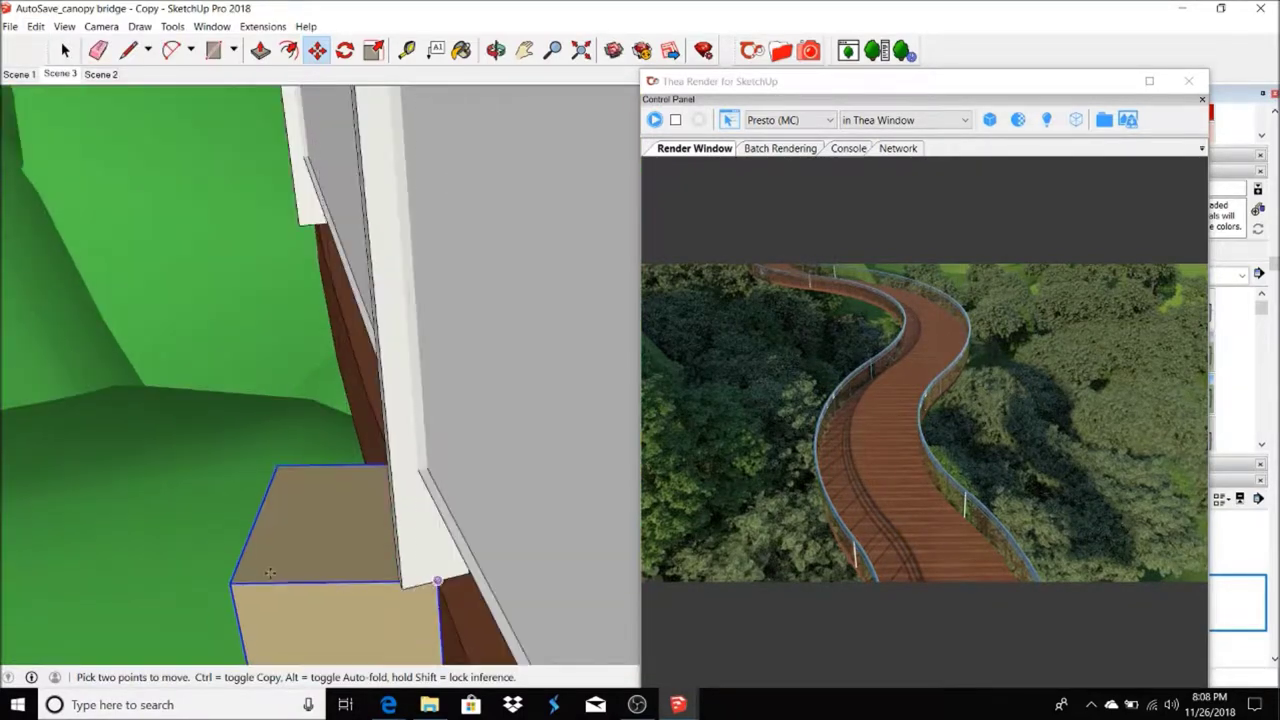
scroll(374, 600, down, 10)
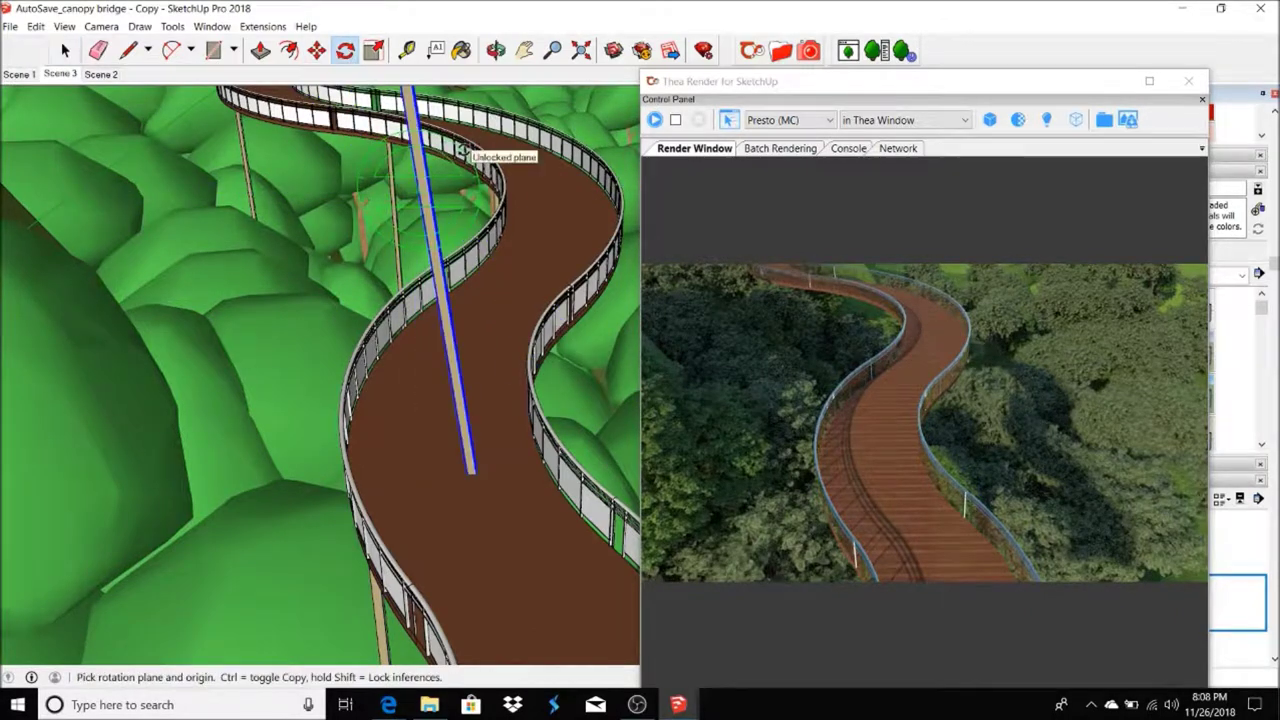
Rotate a post diagonally and move it beneath the bridge deck
click(430, 372)
click(449, 329)
key(m)
scroll(497, 560, up, 5)
click(19, 74)
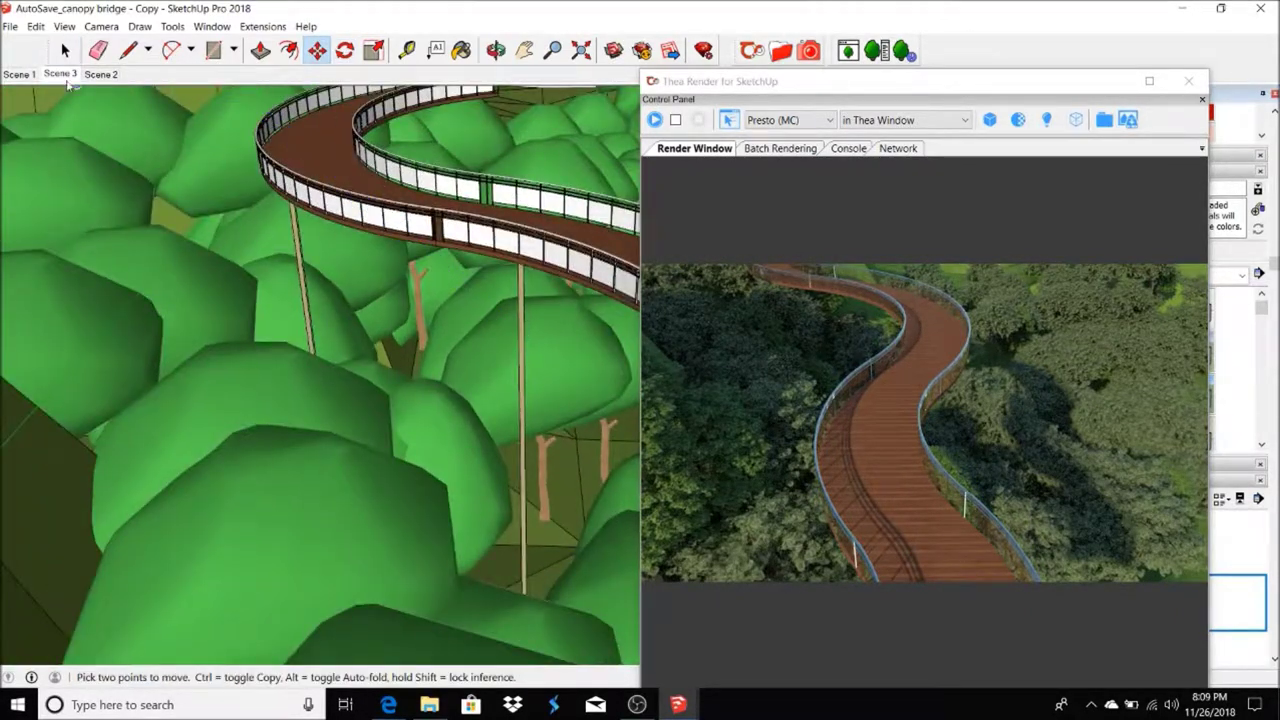
click(60, 74)
Search 3D Warehouse for '3d peple' and start the Thea interactive render
click(10, 26)
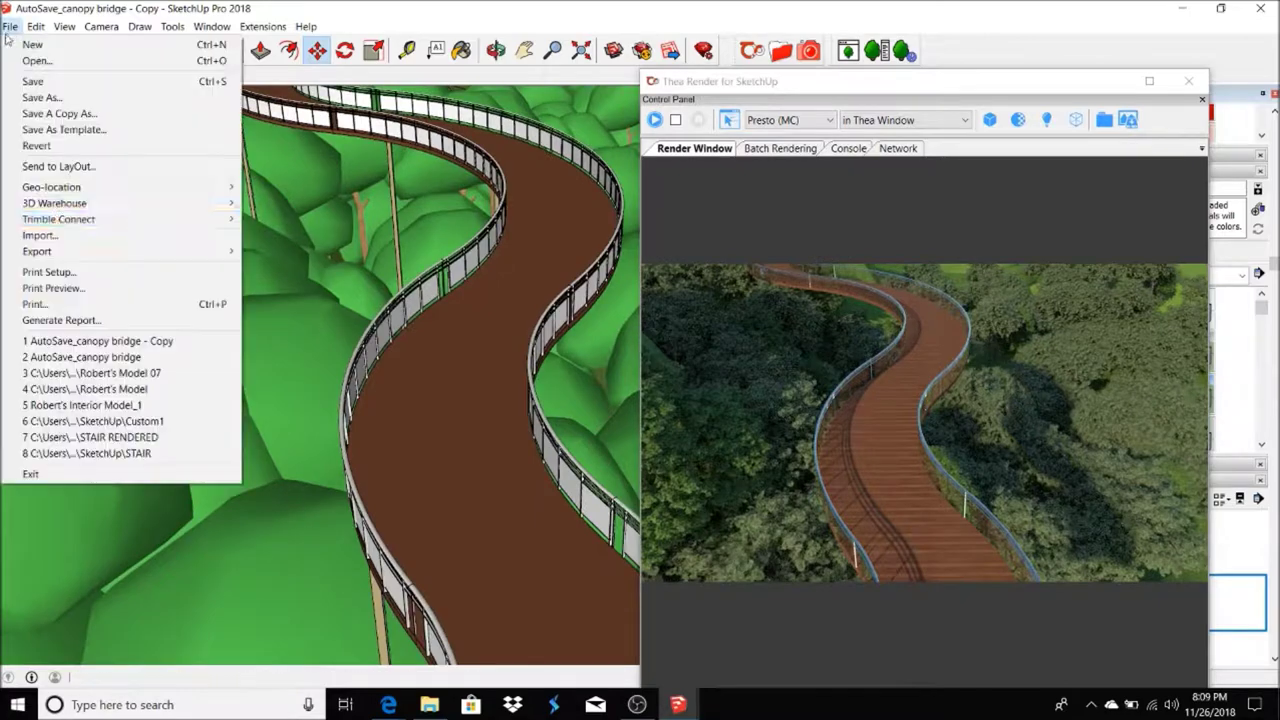
click(60, 197)
click(500, 151)
text(3d peple)
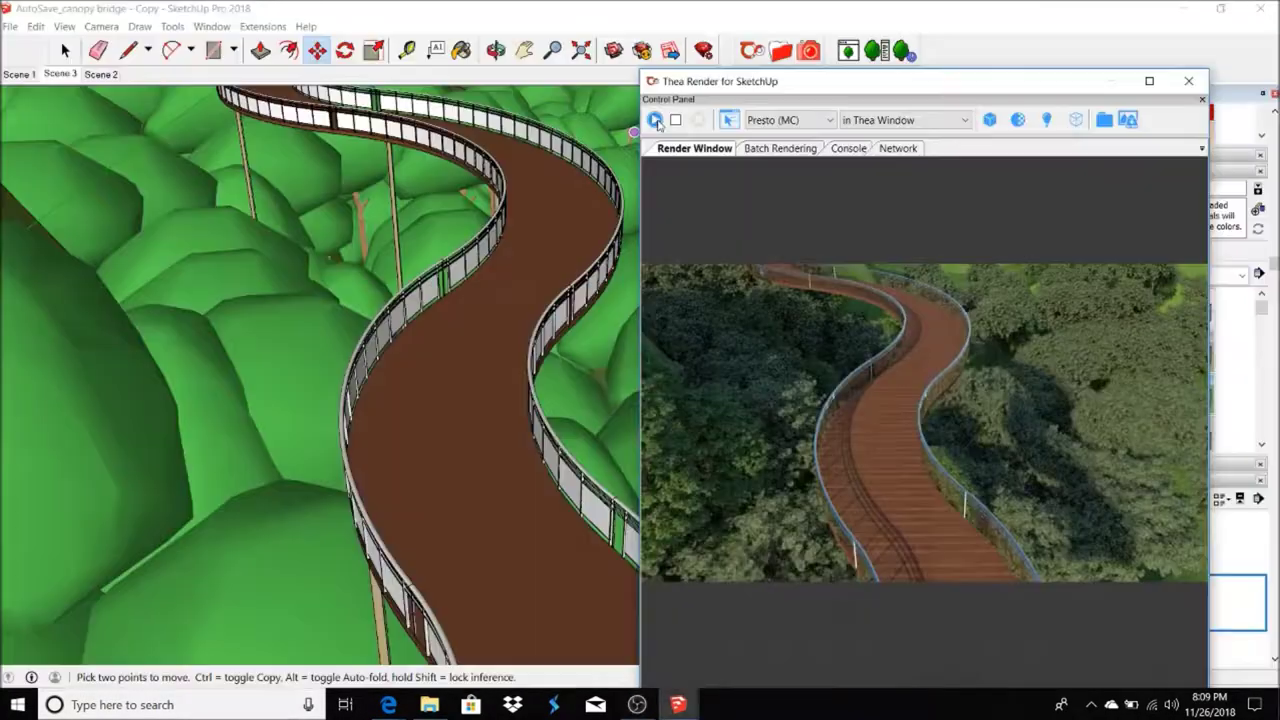
click(655, 119)
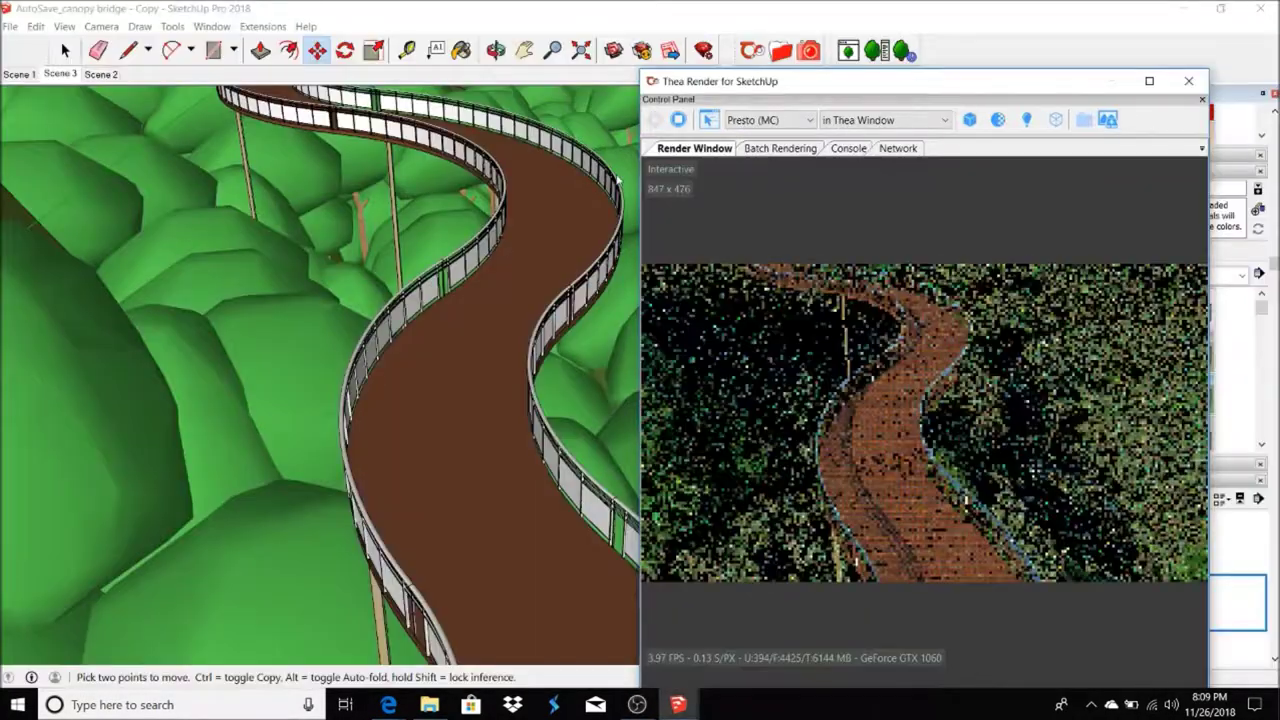
Copy the vertical support post and paste another copy beneath the bridge
key(space)
click(391, 160)
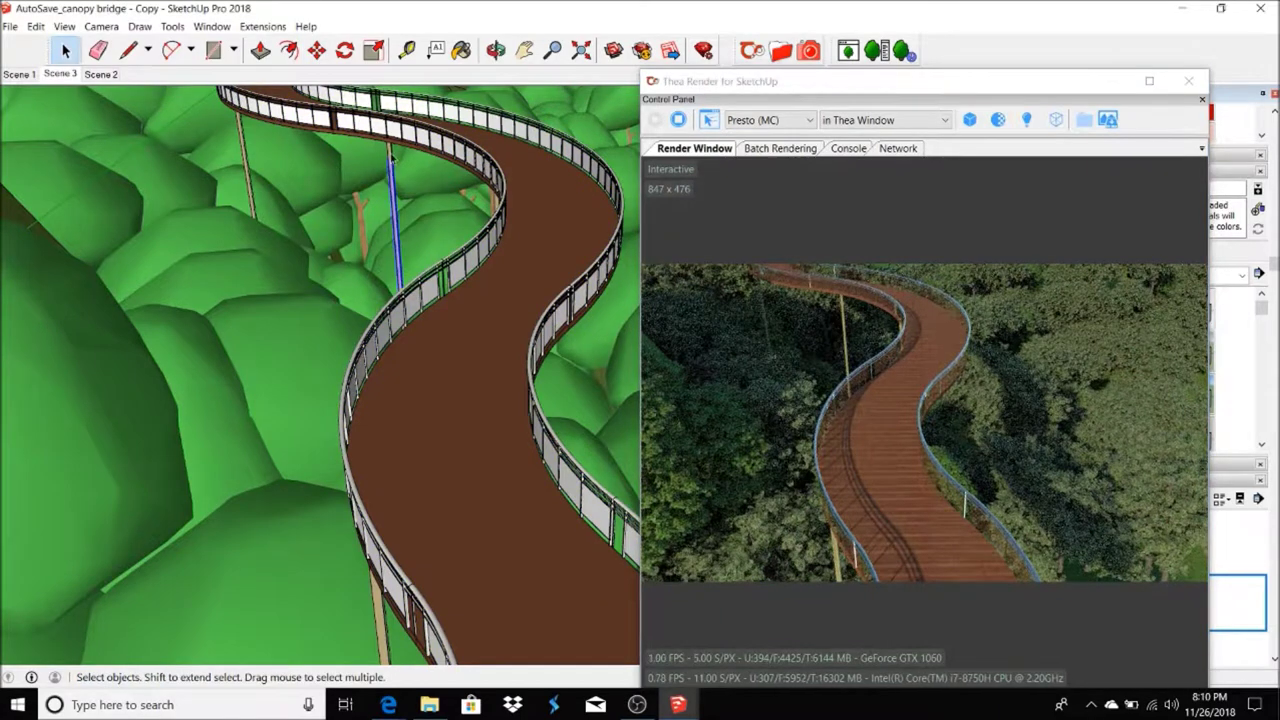
key(b)
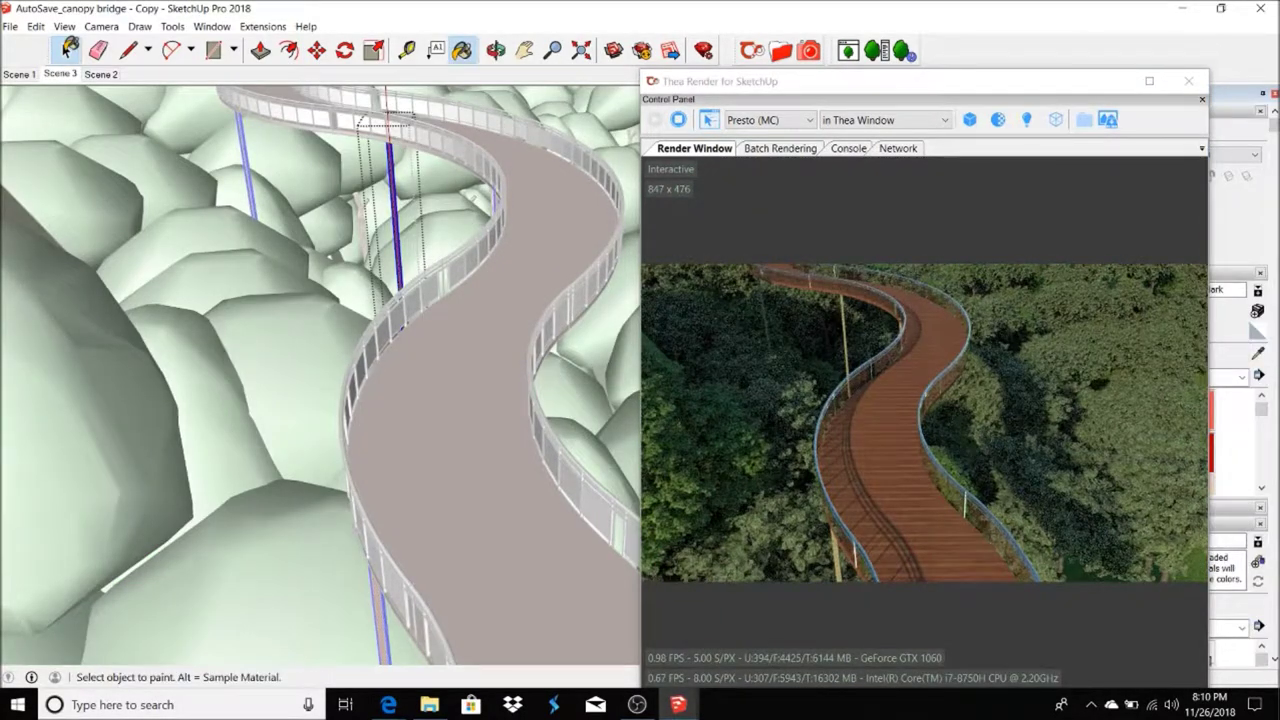
key(space)
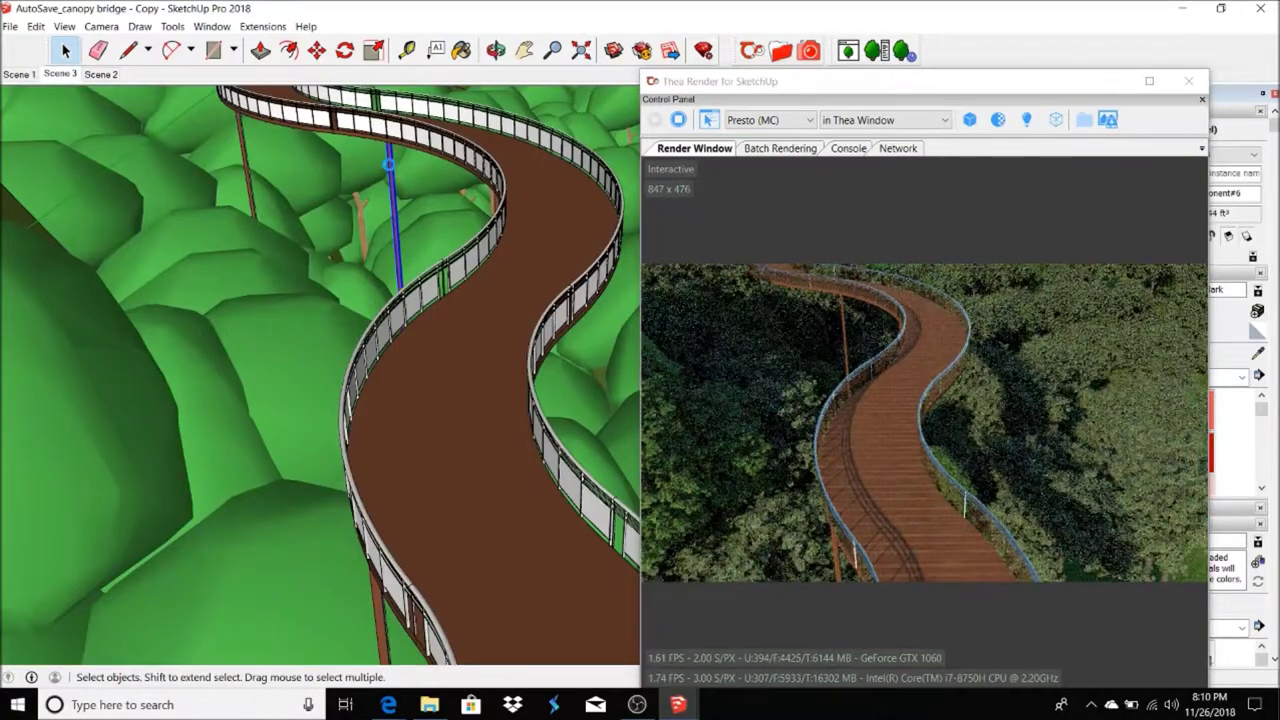
click(1188, 81)
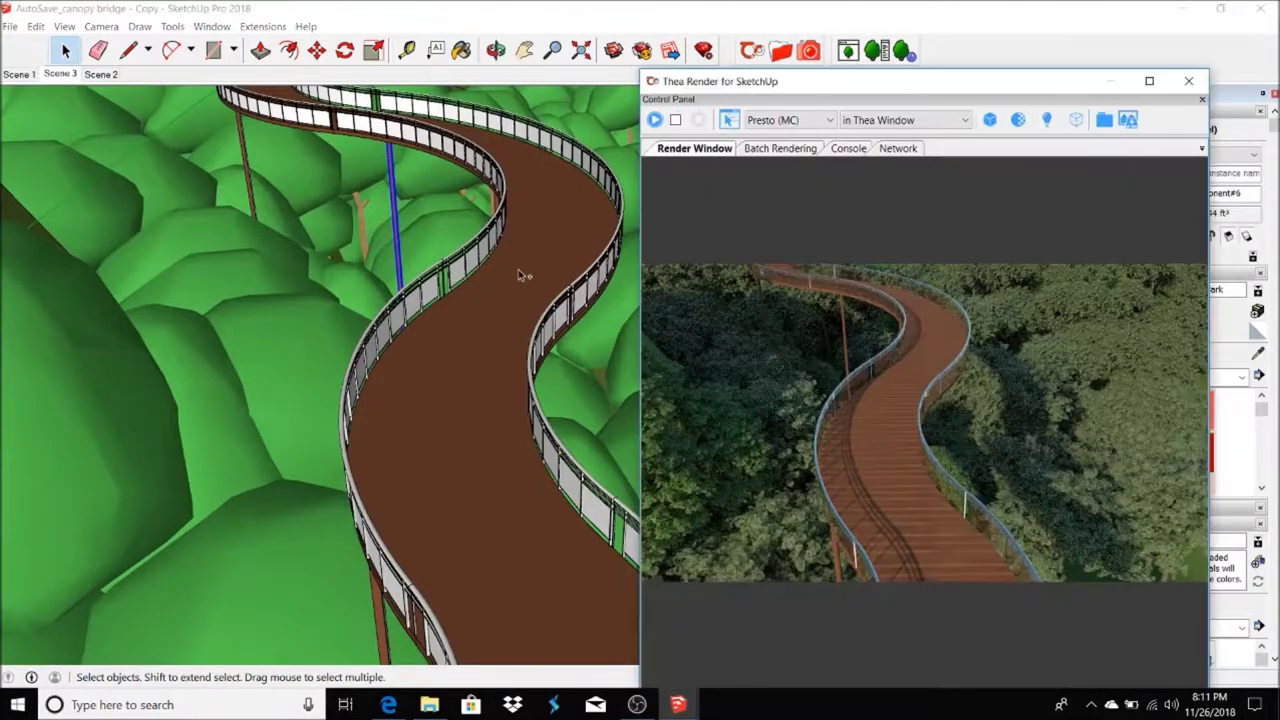
click(472, 431)
key(ctrl+v)
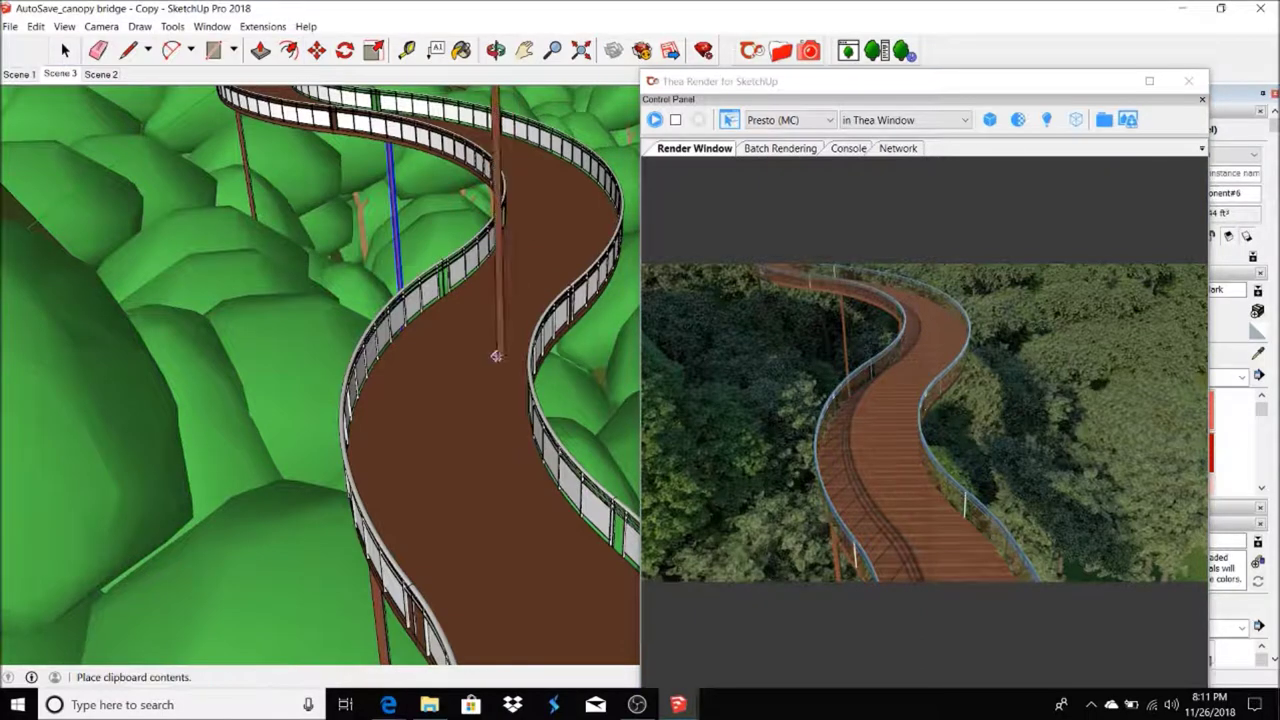
Move a tree beside the bridge to a new spot, then enlarge the render preview full-screen
mouse_move(802, 82)
mouse_down()
mouse_move(707, 60)
mouse_move(712, 94)
mouse_up()
click(65, 50)
click(291, 347)
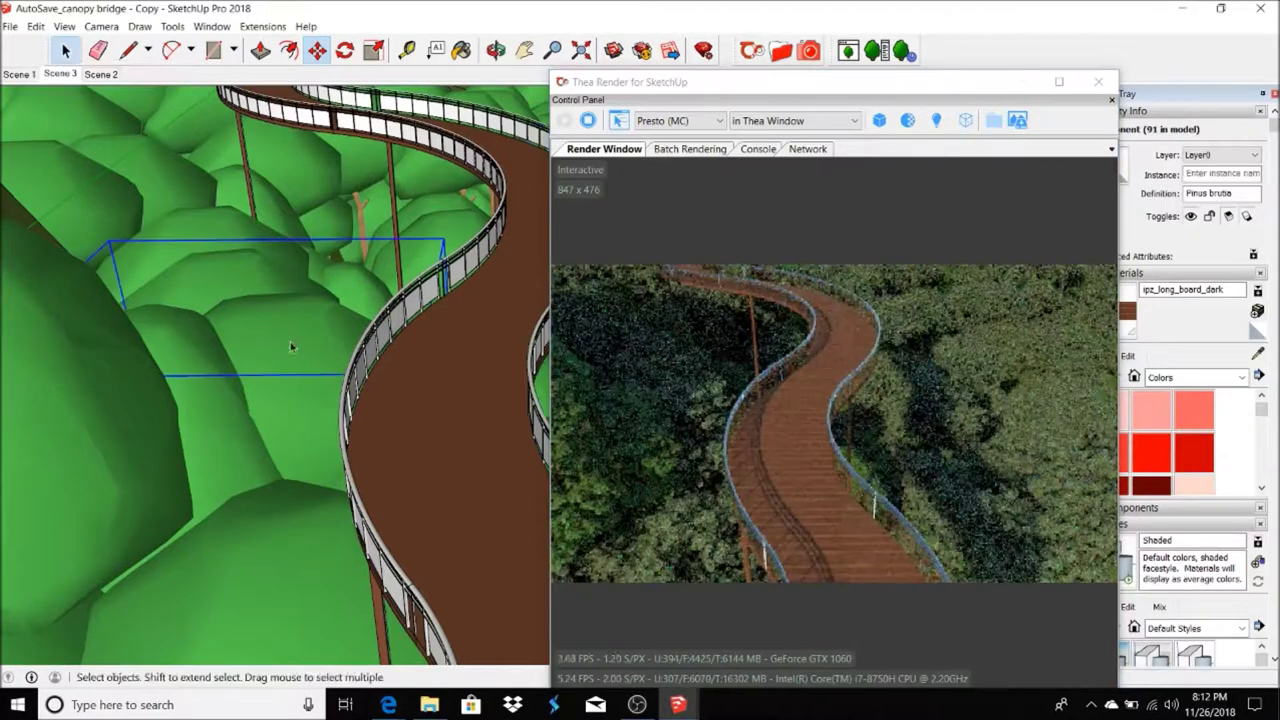
click(436, 455)
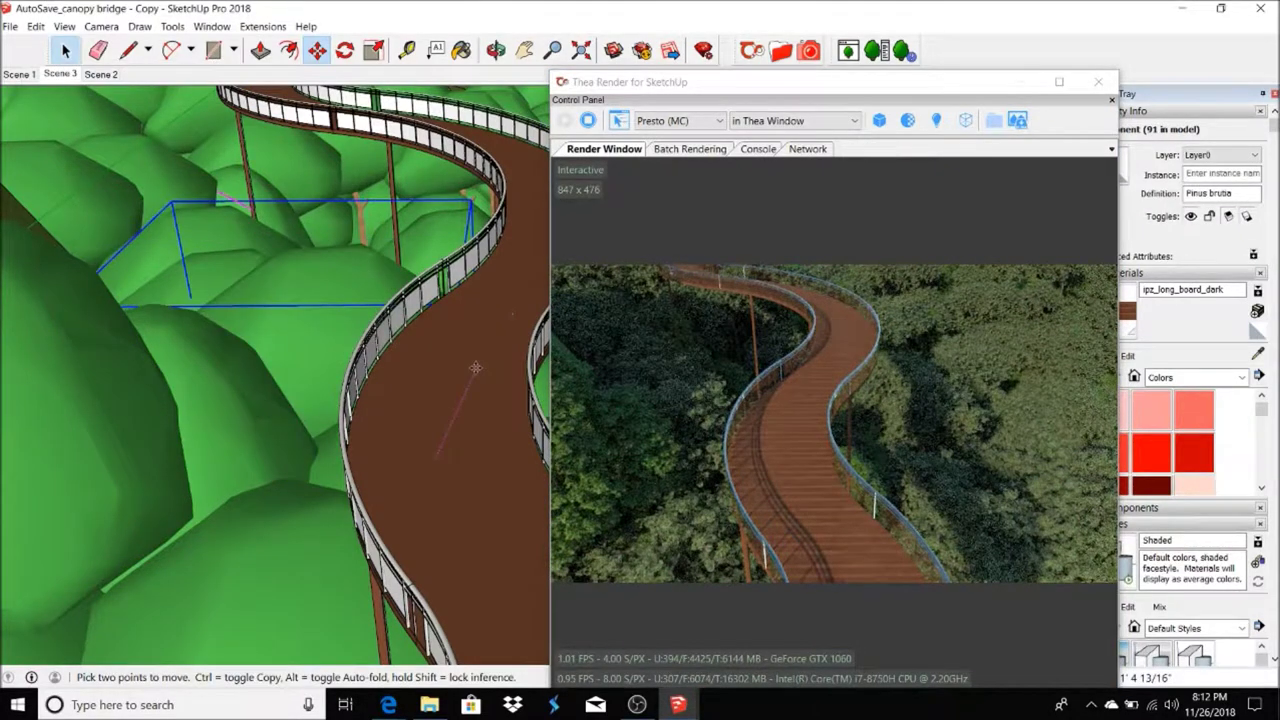
click(166, 120)
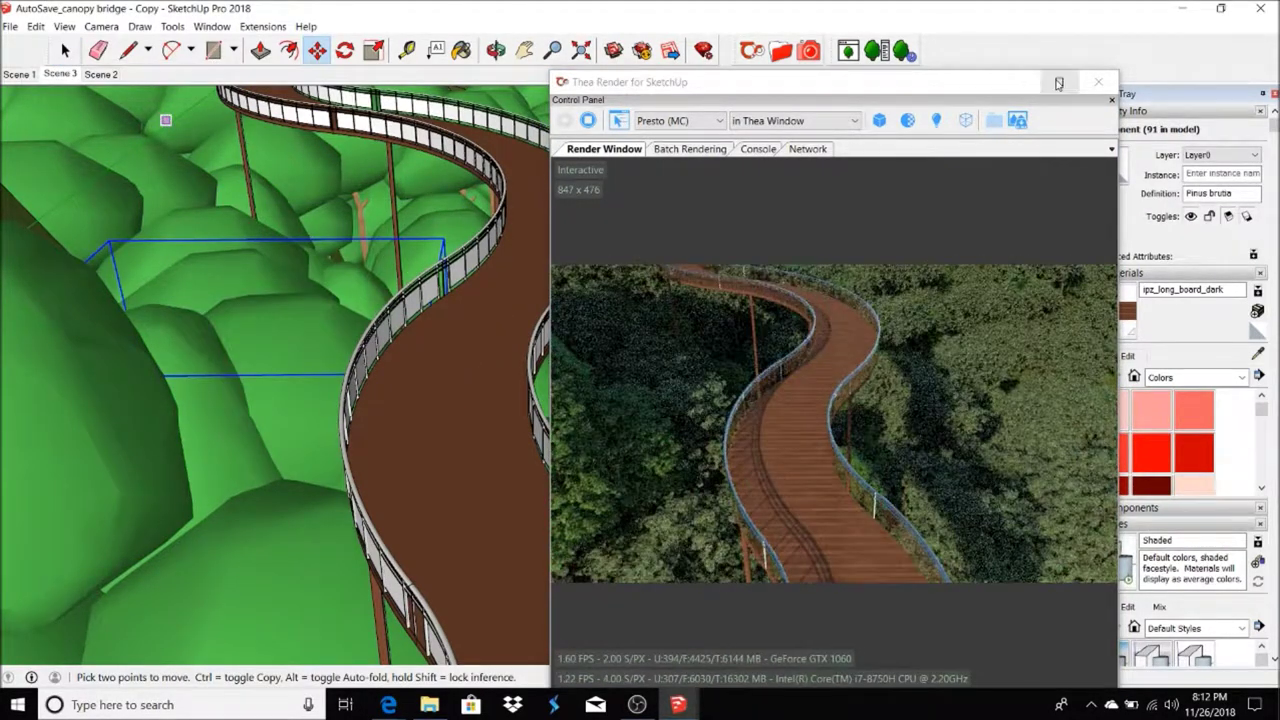
click(1058, 82)
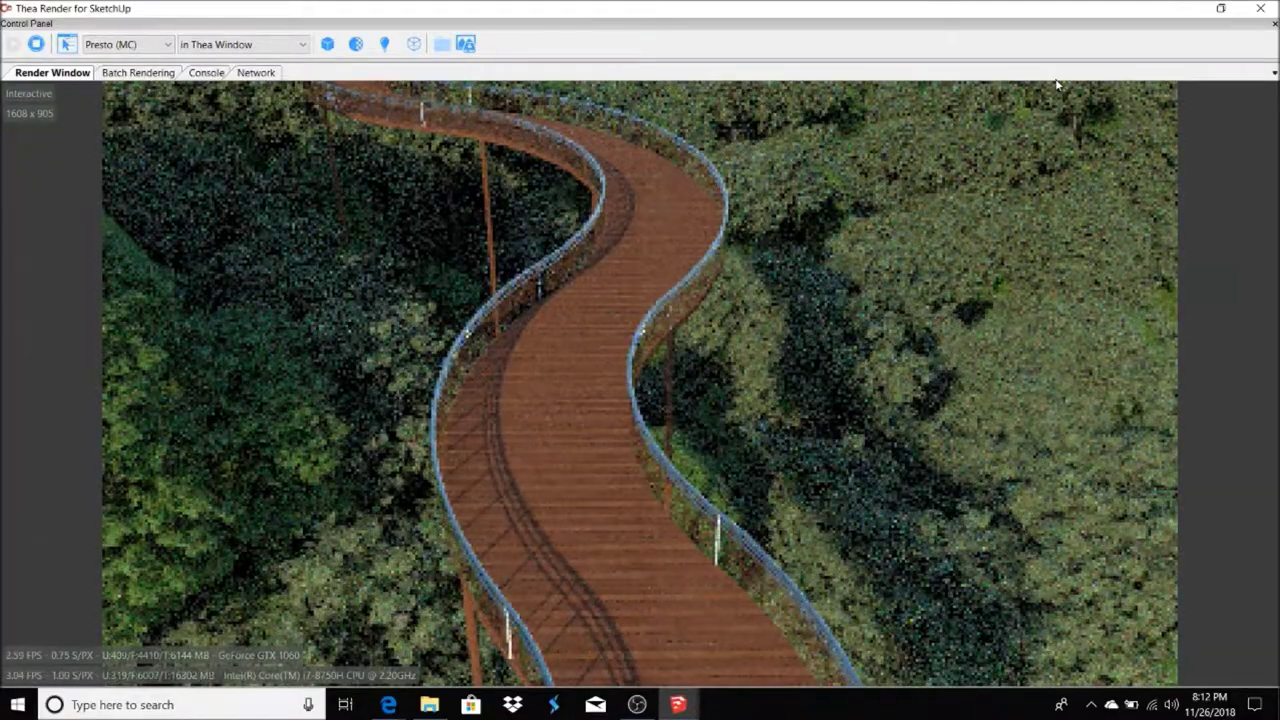